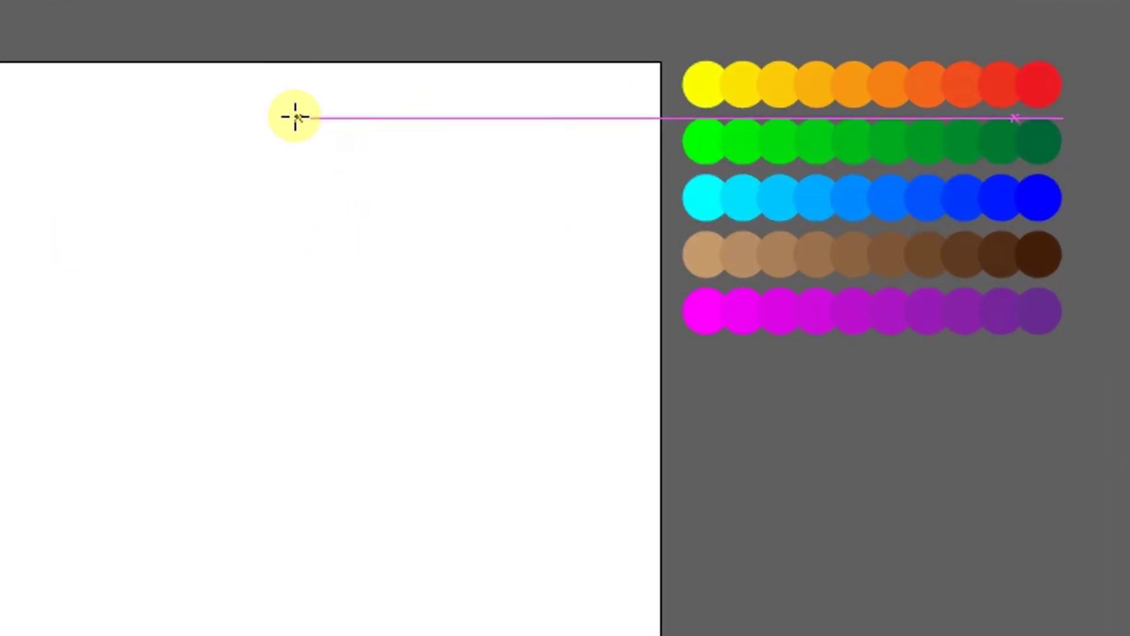
Draw a small circle near the top of the artboard and place a level copy to its right
left_click_drag(278, 111, 325, 153)
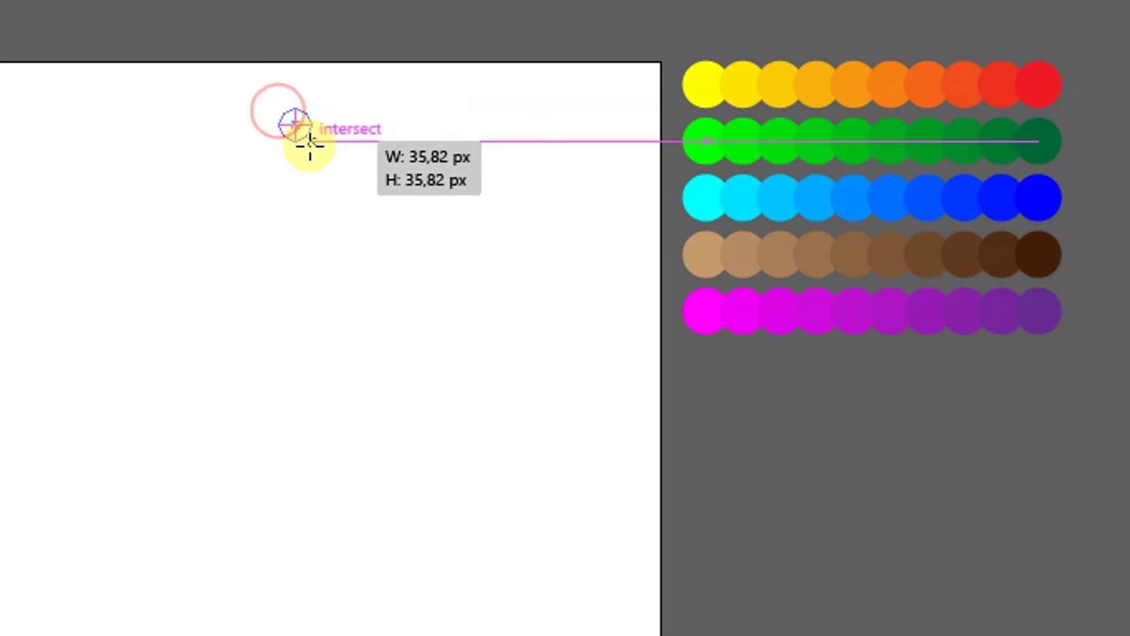
key("v")
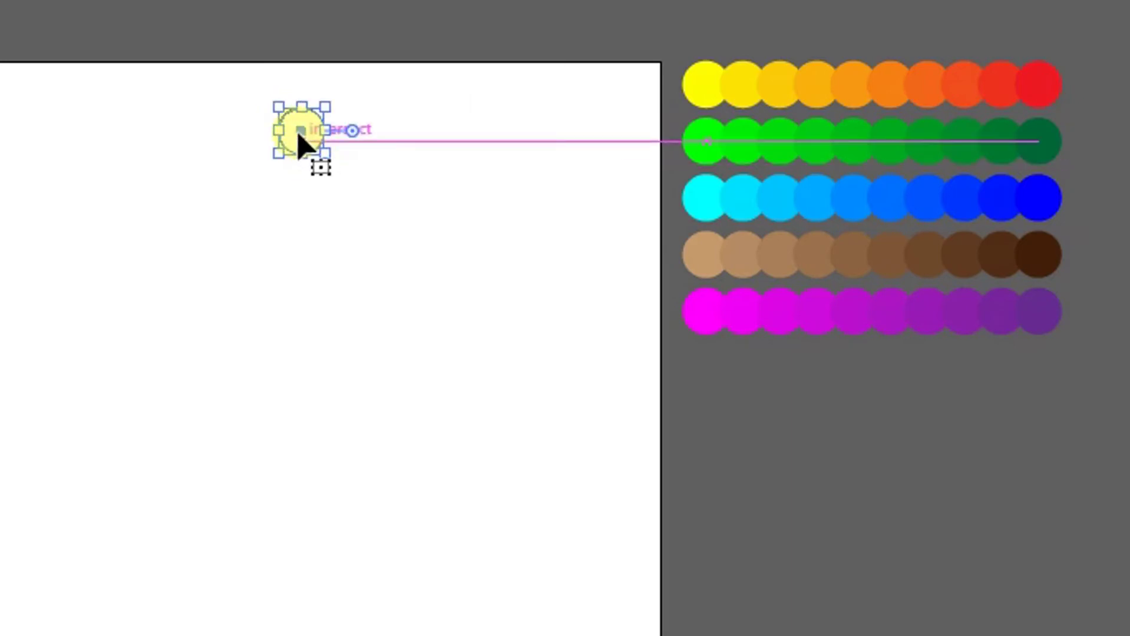
left_click_drag(299, 134, 558, 146)
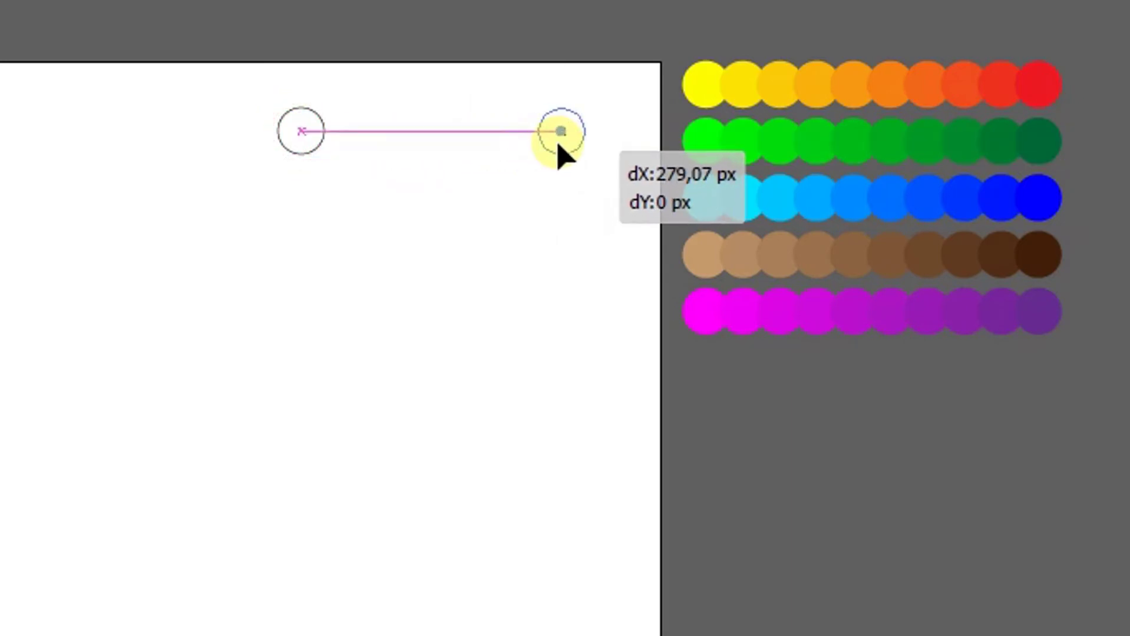
left_click_drag(558, 148, 594, 147)
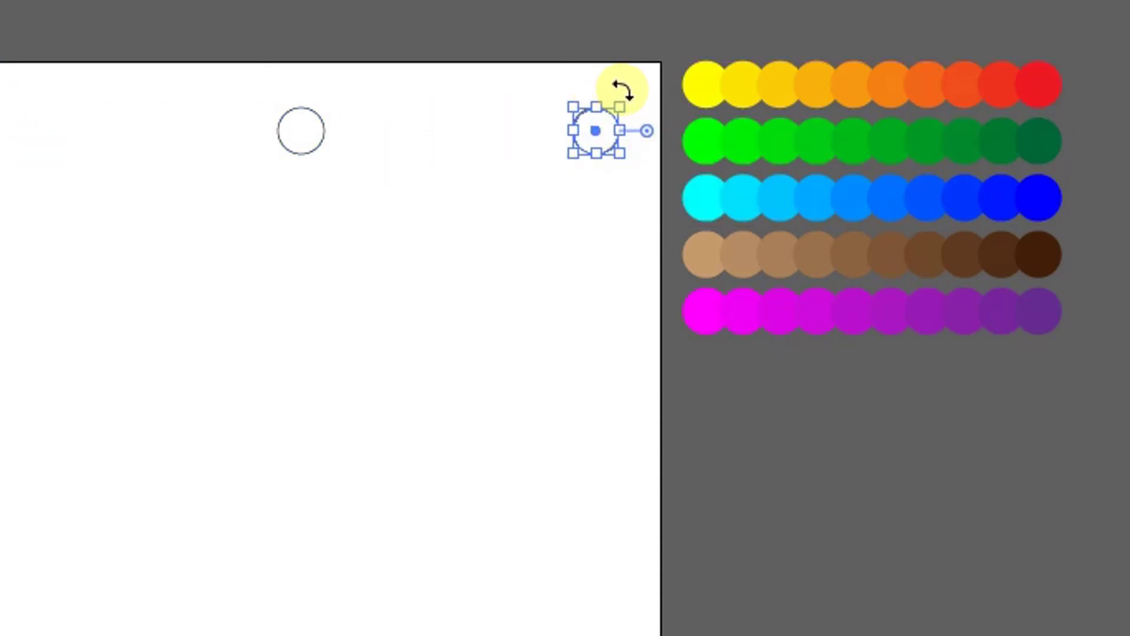
Copy the circle pair straight down and repeat with Ctrl+D to build five rows
left_click_drag(207, 78, 655, 232)
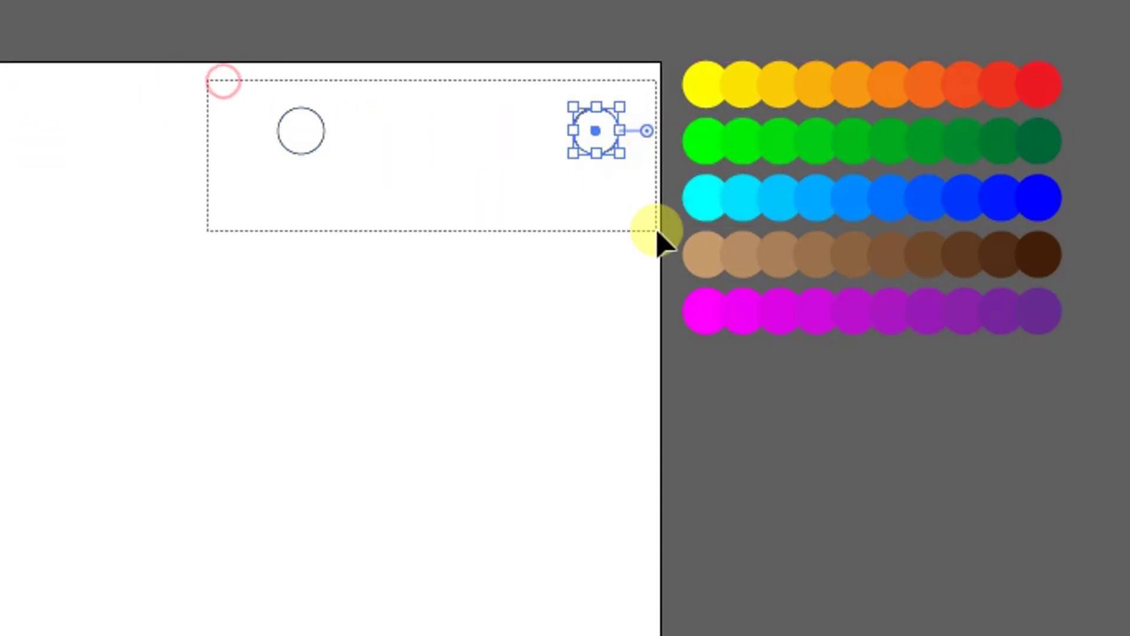
left_click_drag(299, 140, 298, 205)
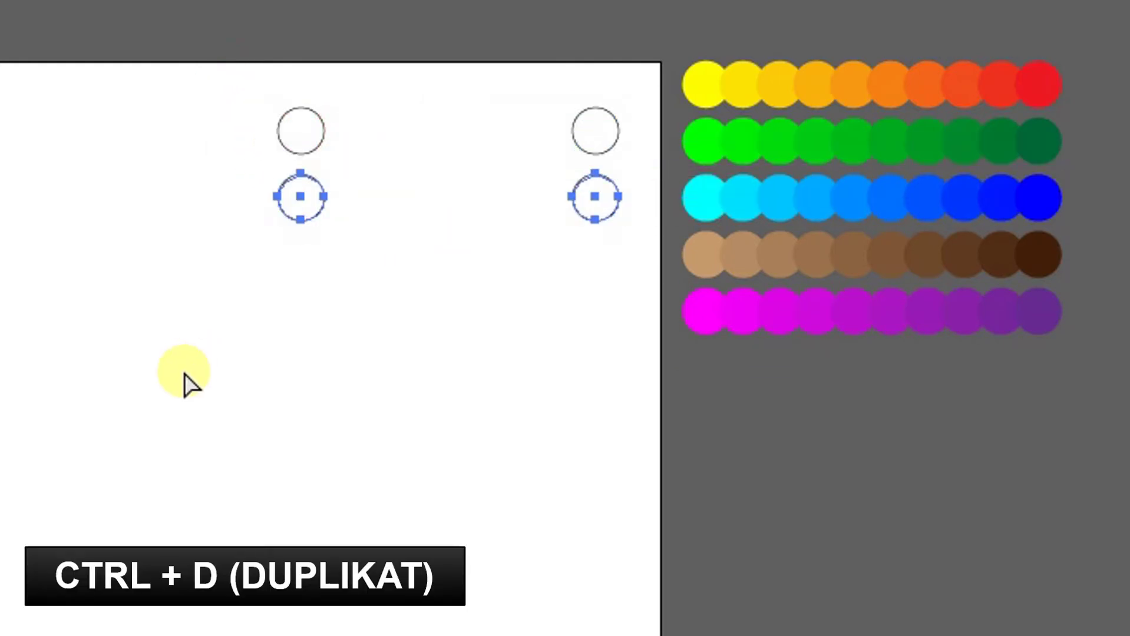
key("ctrl+d")
key("ctrl+d")
key("ctrl+d")
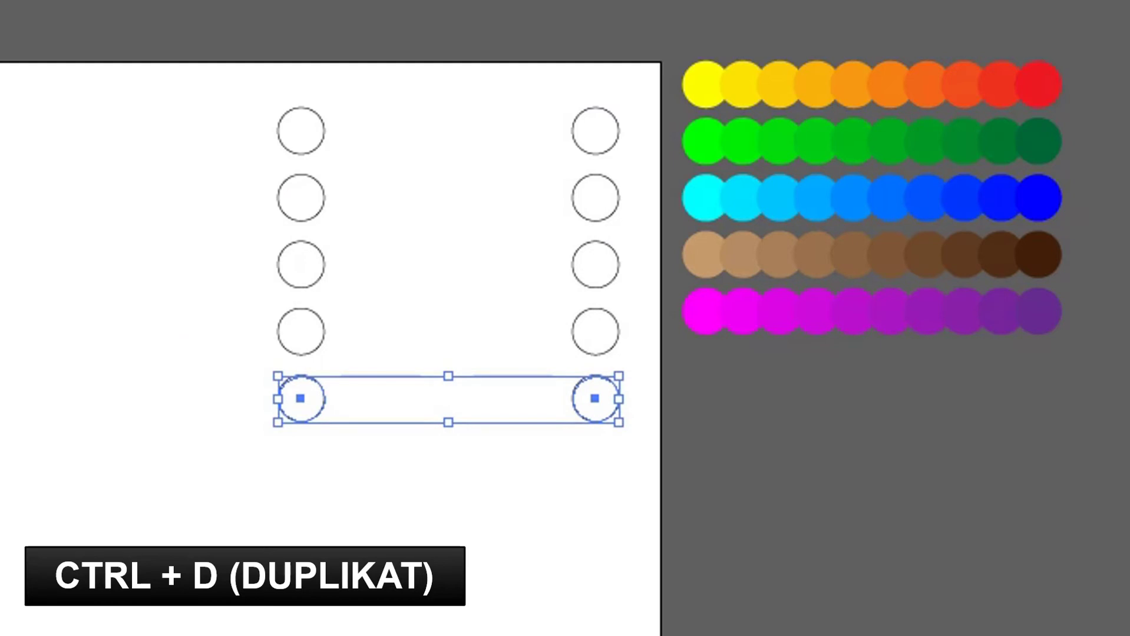
key("ctrl+shift+a")
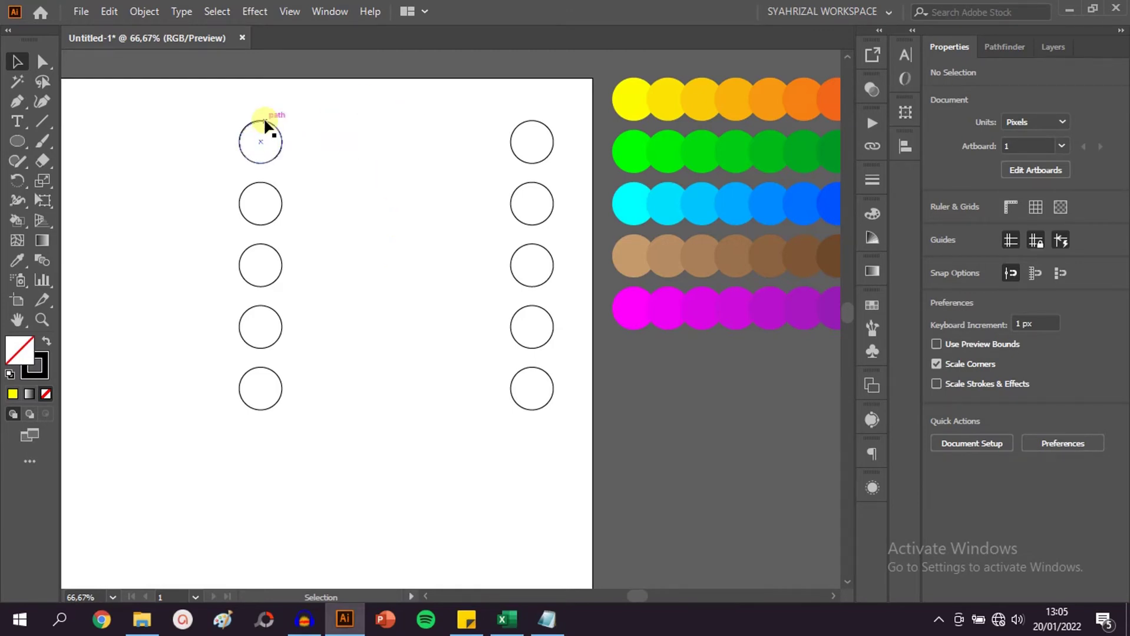
Fill the top pair yellow and red, and the second pair green and dark green
left_click_drag(548, 167, 439, 197)
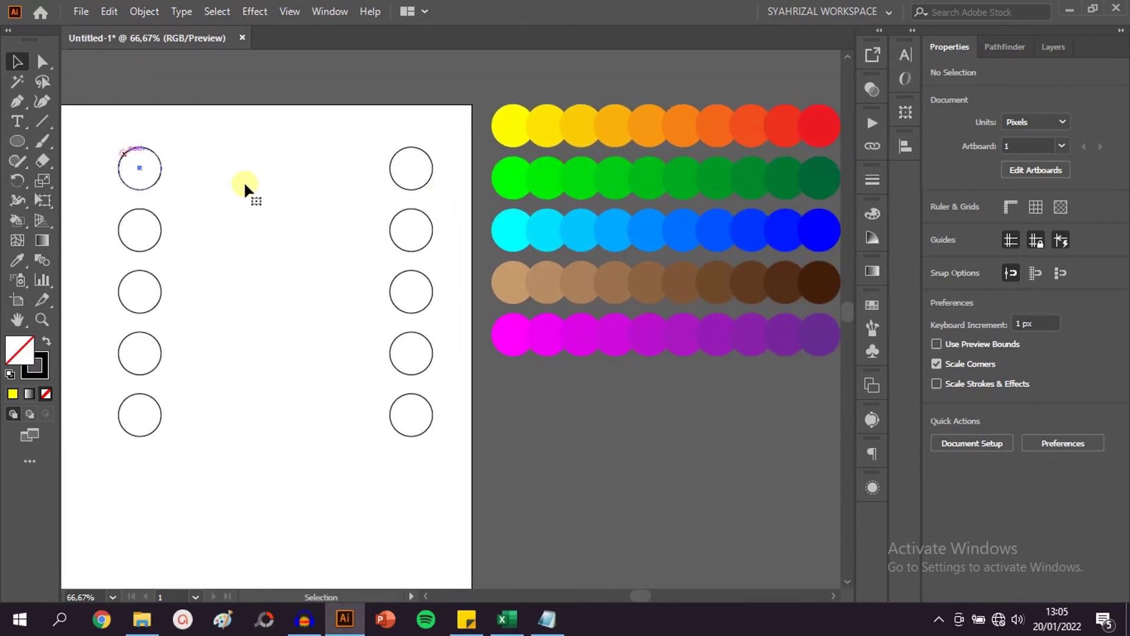
left_click(872, 305)
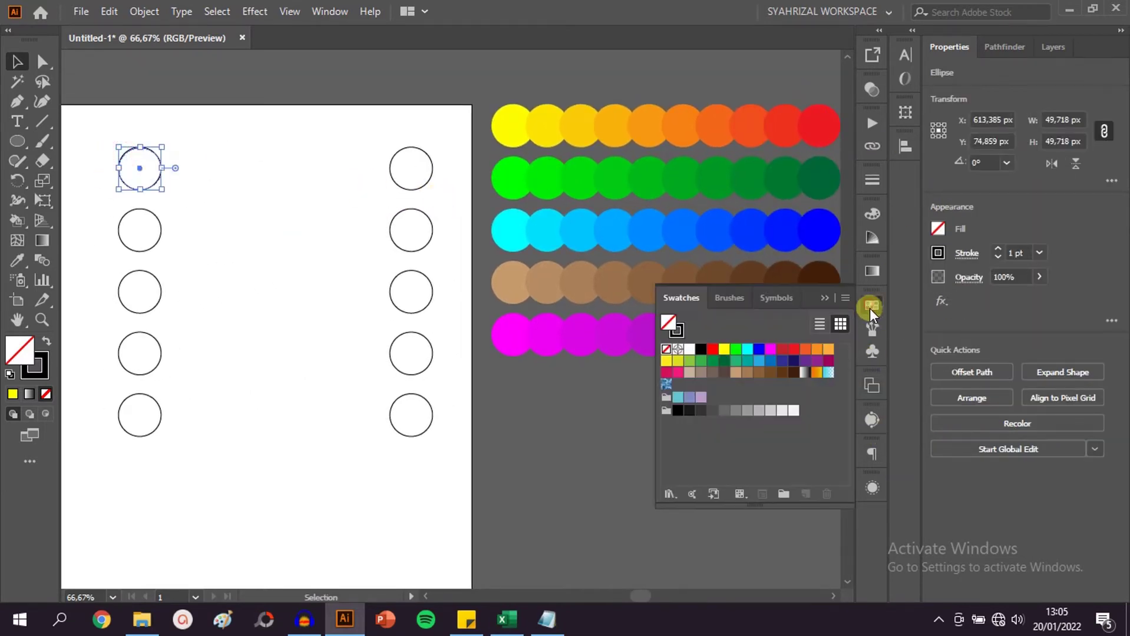
left_click(724, 349)
left_click(390, 165)
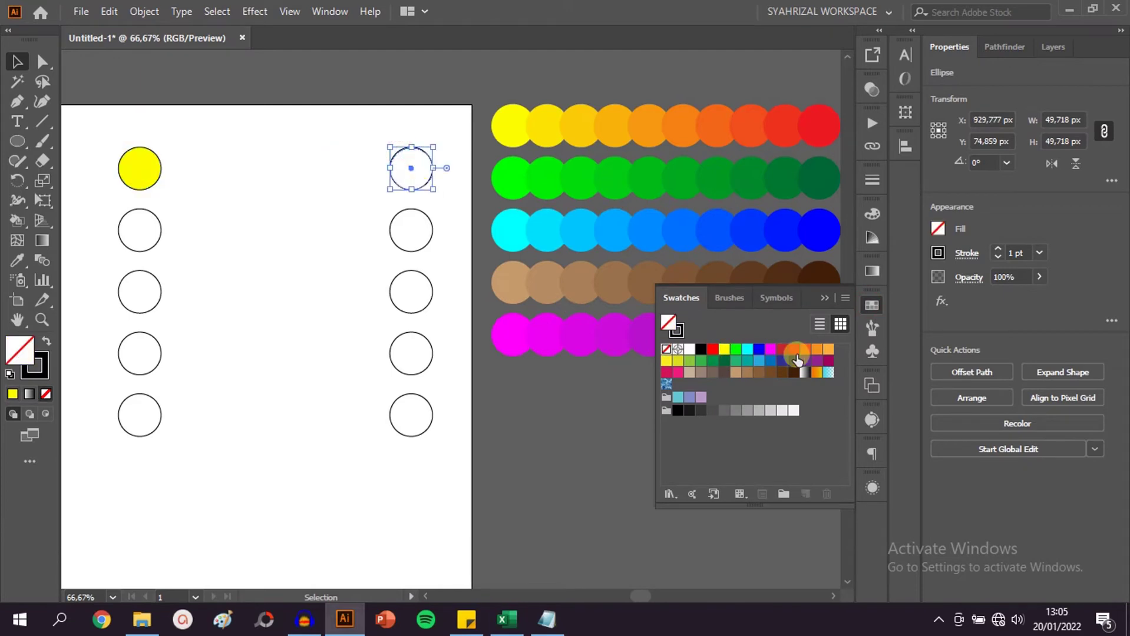
left_click(712, 348)
left_click(123, 217)
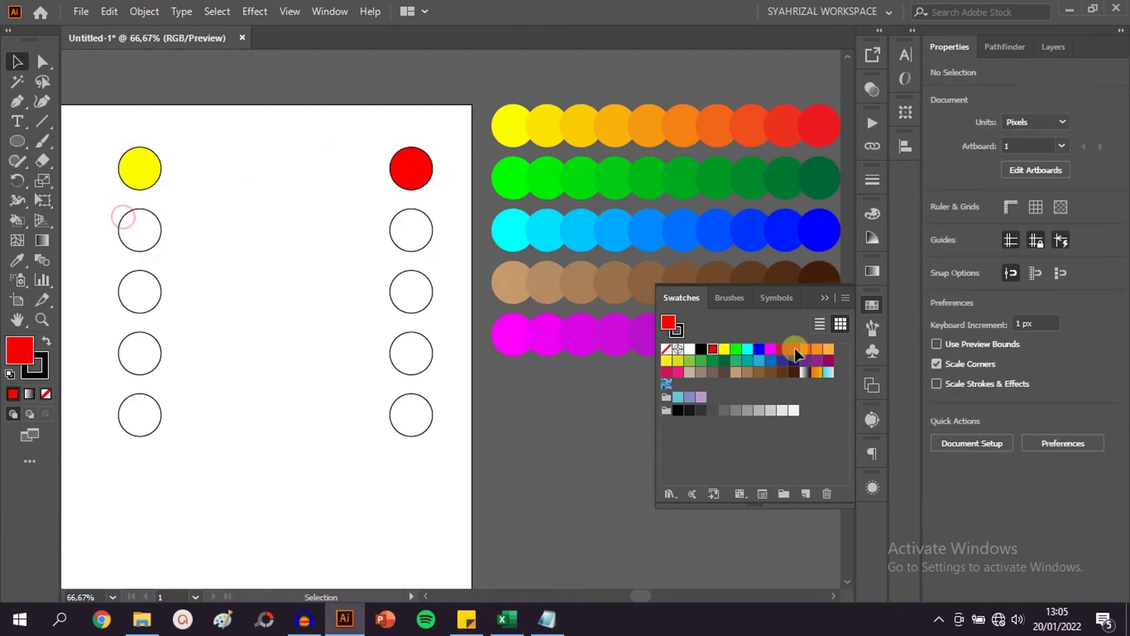
left_click(157, 216)
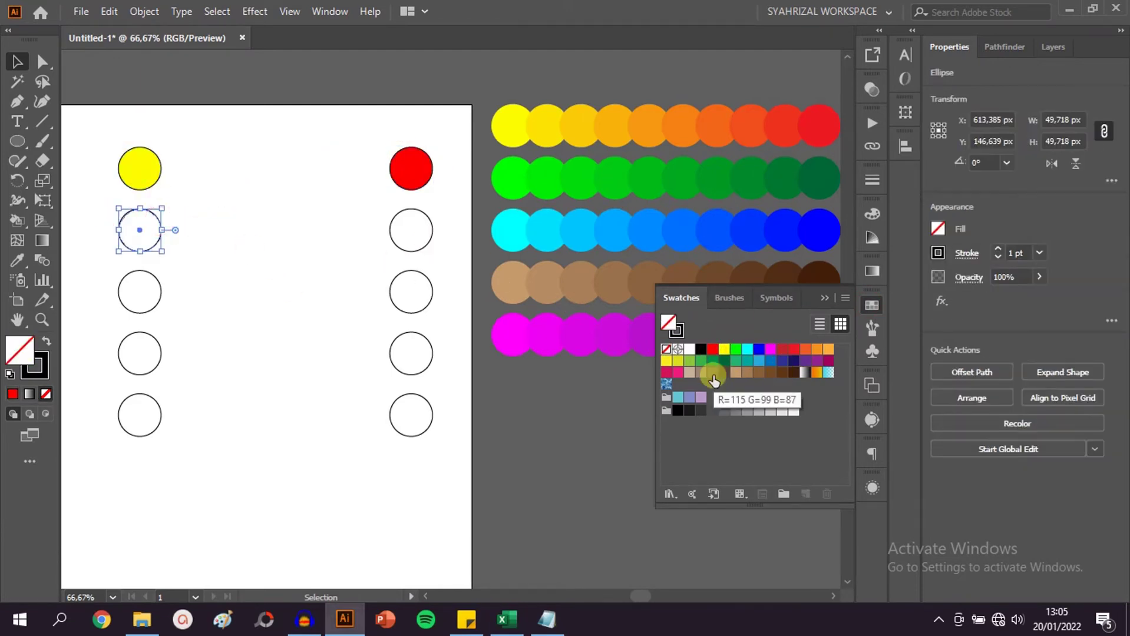
left_click(736, 349)
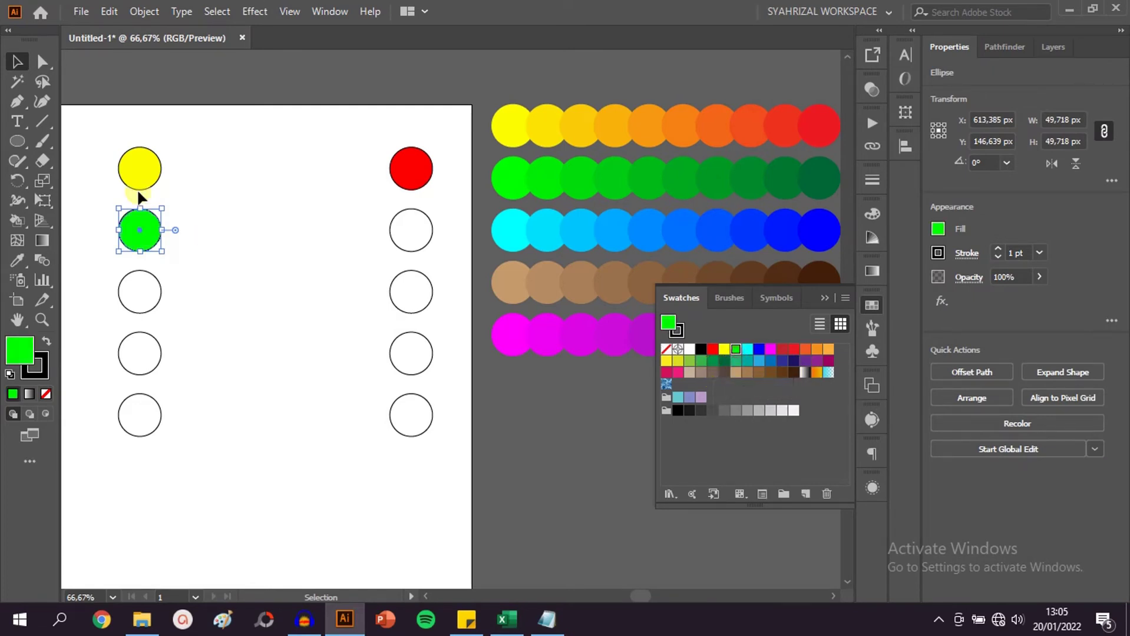
left_click(401, 226)
left_click(724, 360)
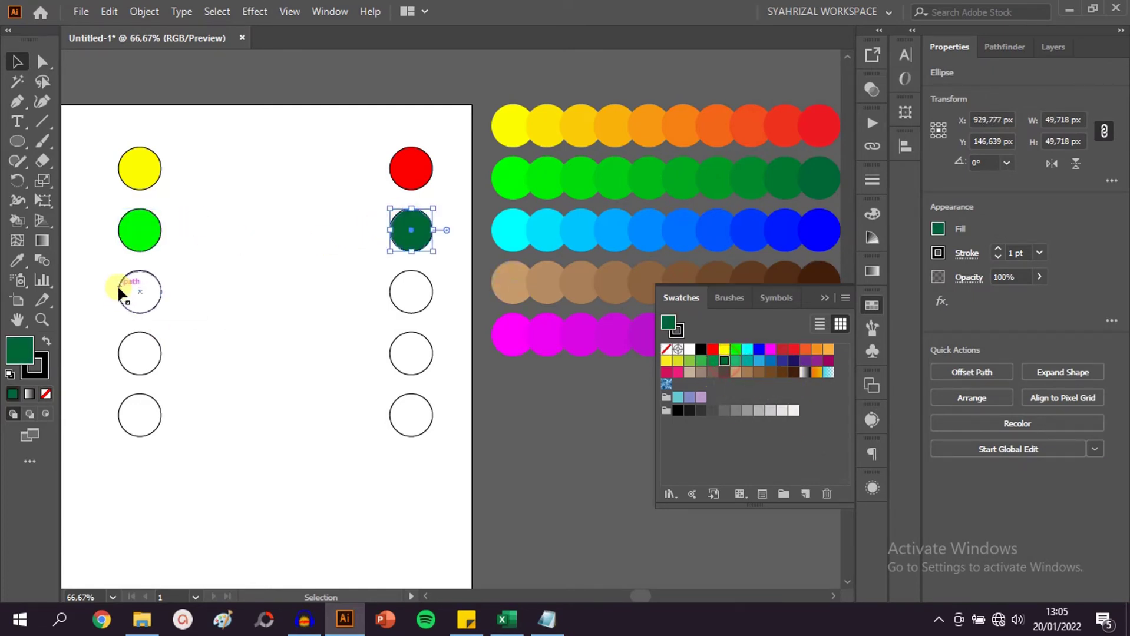
Fill the third pair cyan and blue, and the fourth pair tan and dark brown
left_click(118, 287)
left_click(747, 349)
left_click(401, 283)
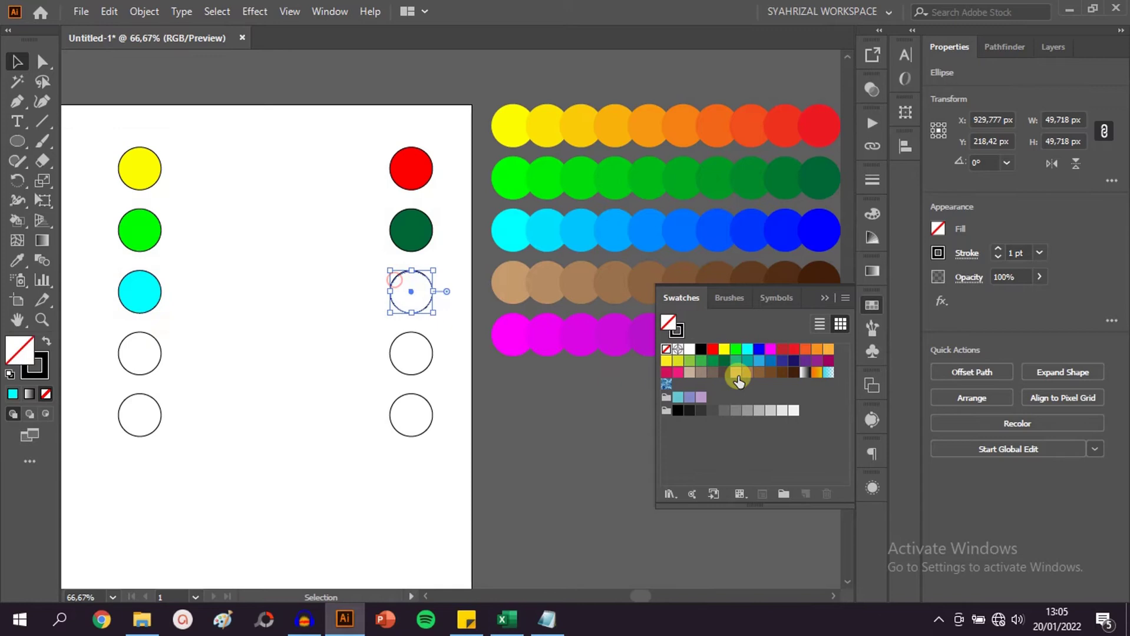
left_click(759, 349)
left_click(130, 338)
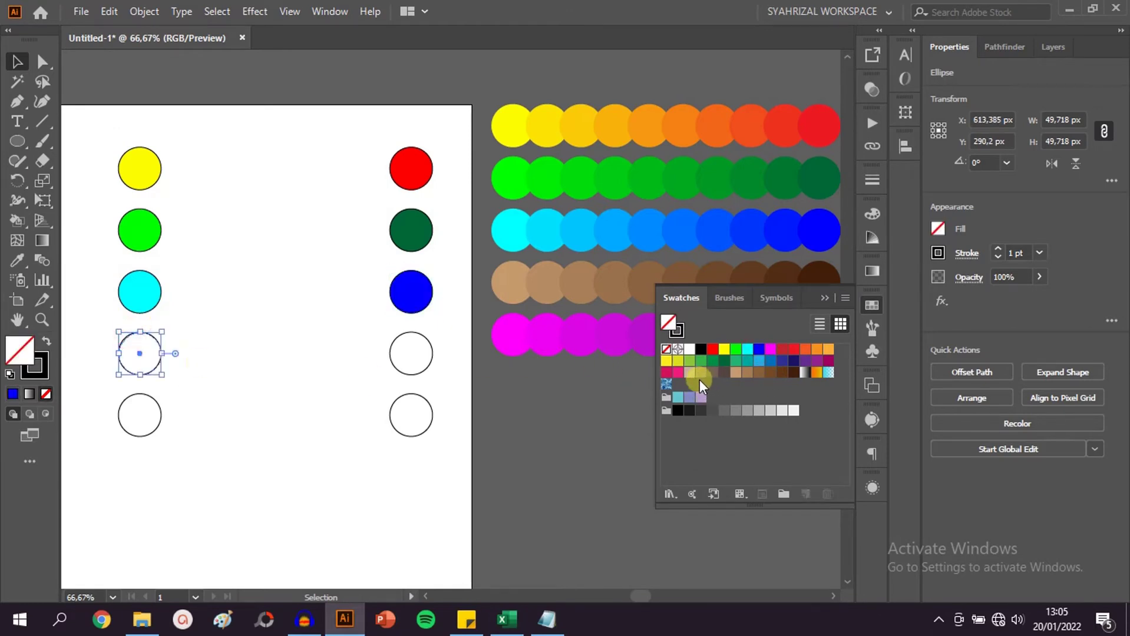
left_click(735, 372)
left_click(401, 344)
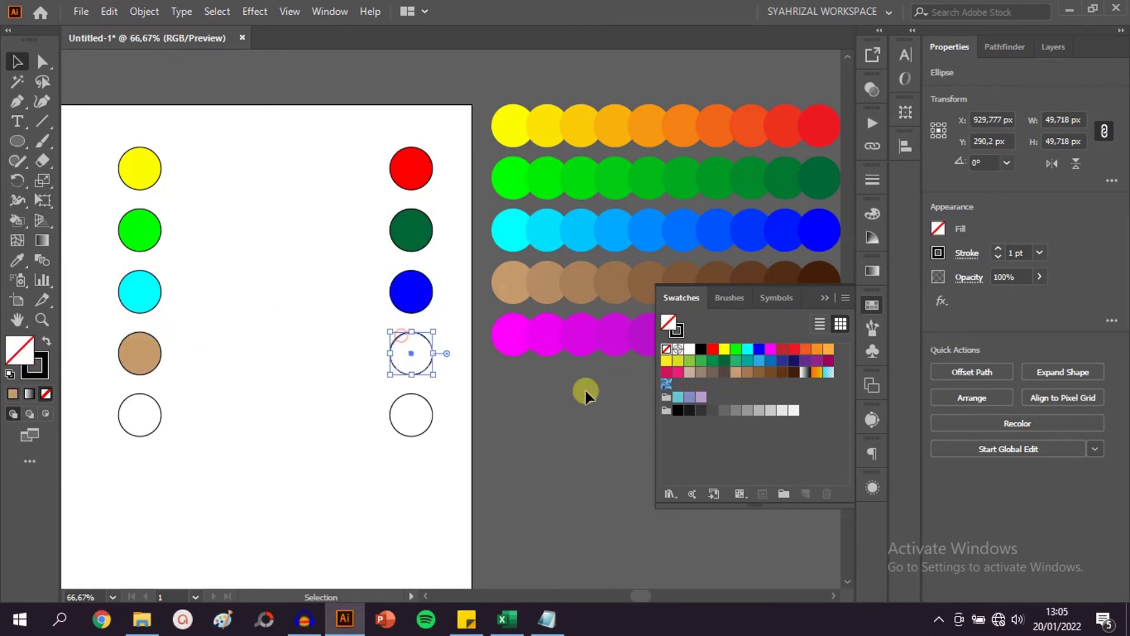
left_click(794, 372)
Fill the bottom pair magenta and dark magenta, then select the yellow and red circles
left_click(120, 398)
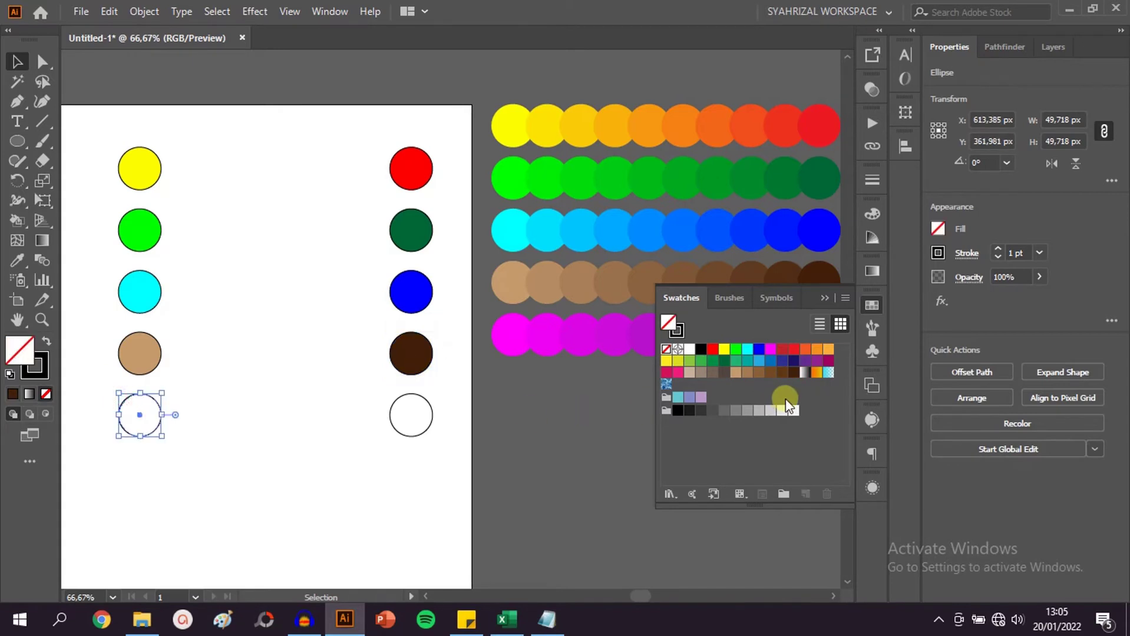
left_click(771, 350)
left_click(407, 394)
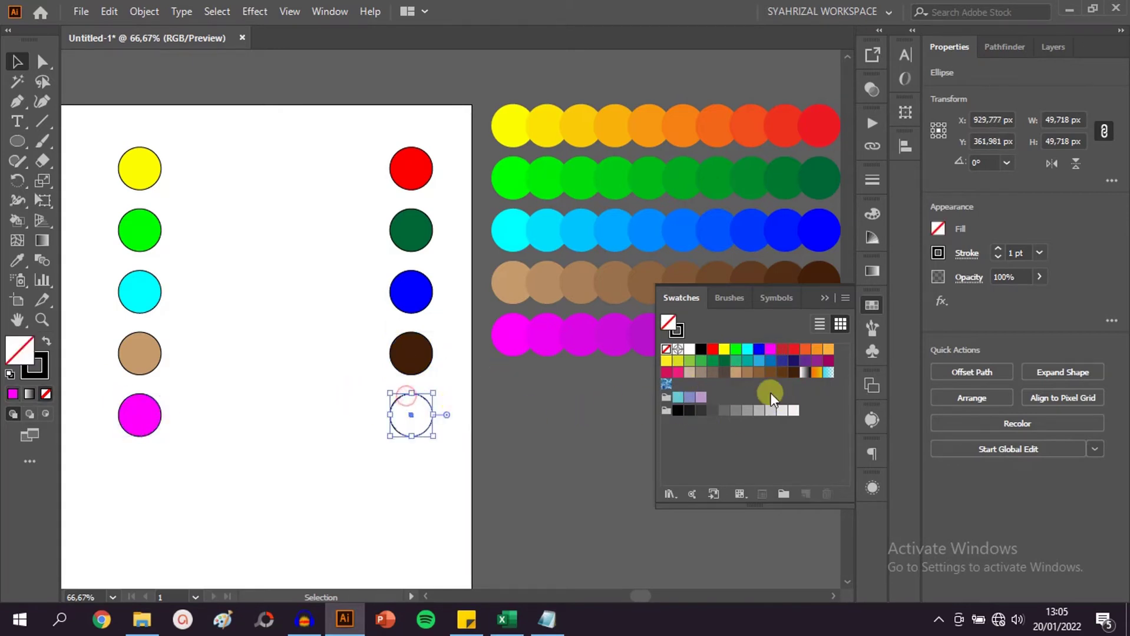
left_click(830, 361)
left_click(279, 293)
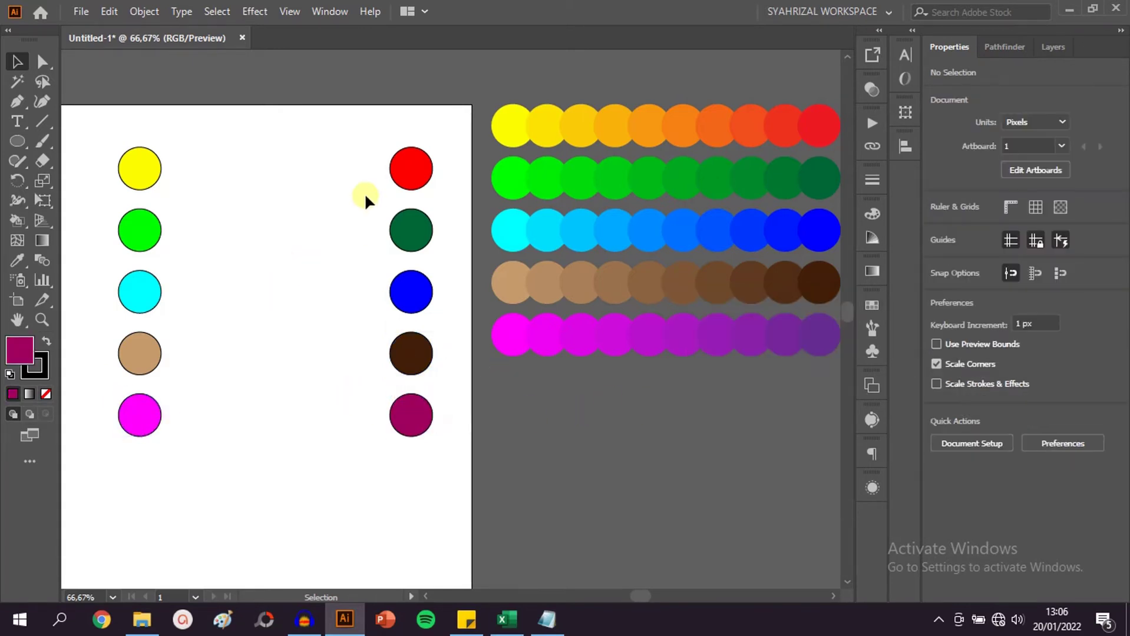
left_click_drag(125, 186, 126, 188)
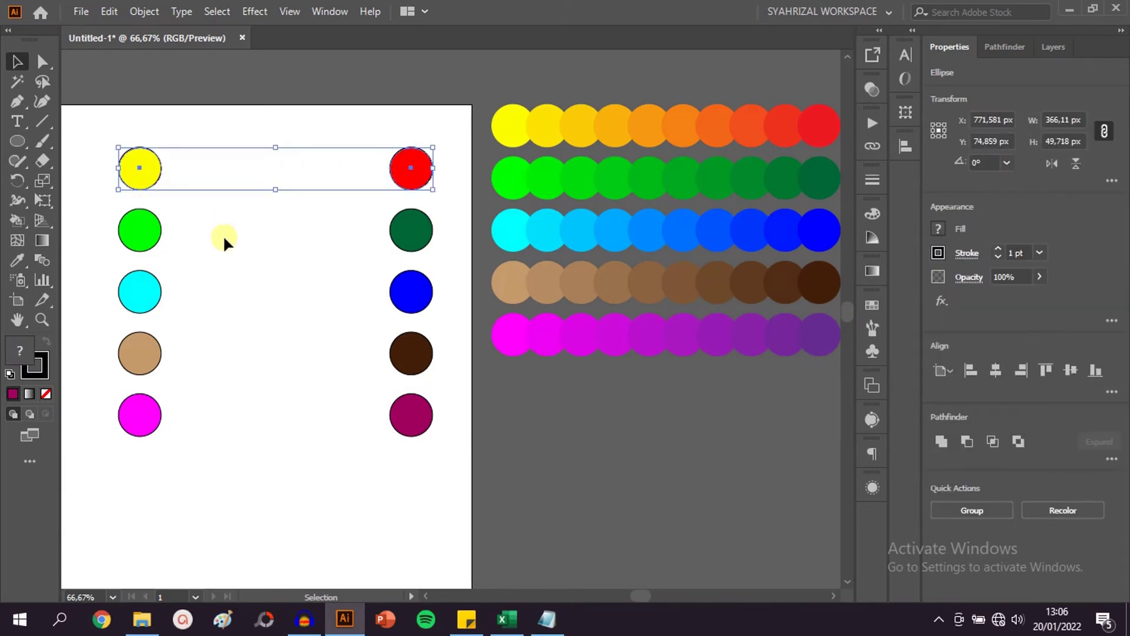
Set Blend Options spacing to Specified Steps with 8 steps
left_click(143, 11)
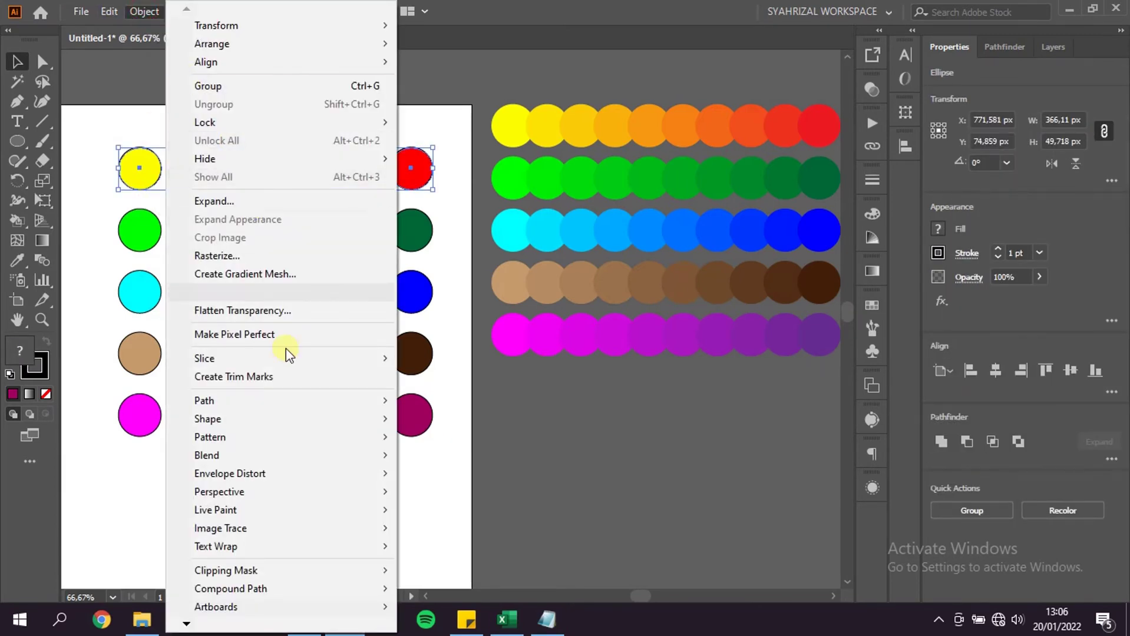
mouse_move(206, 456)
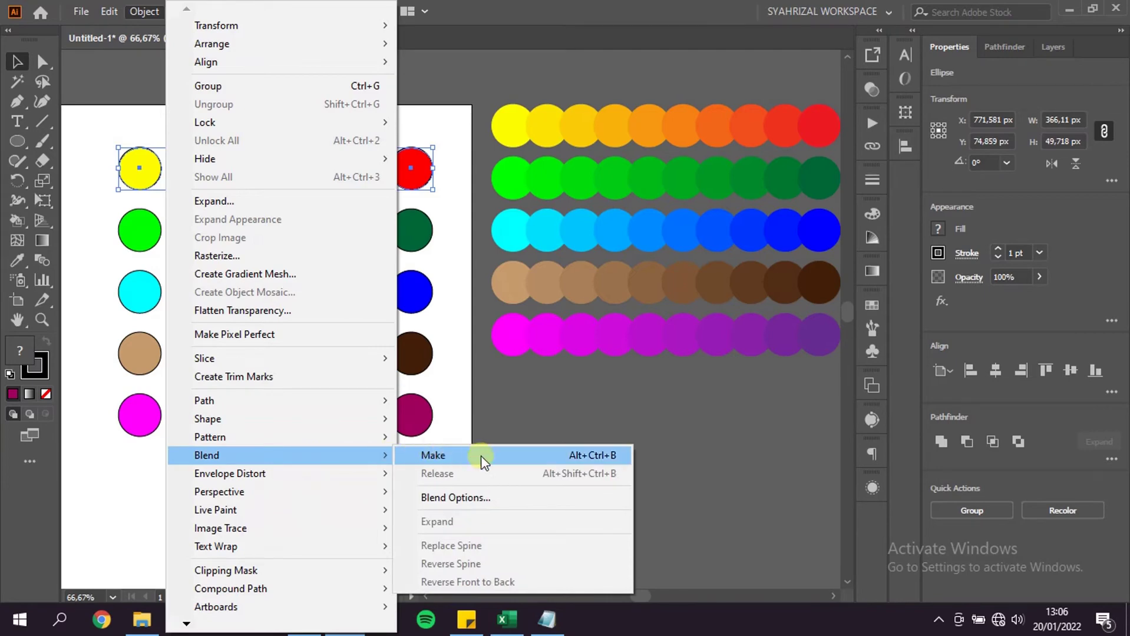
left_click(456, 500)
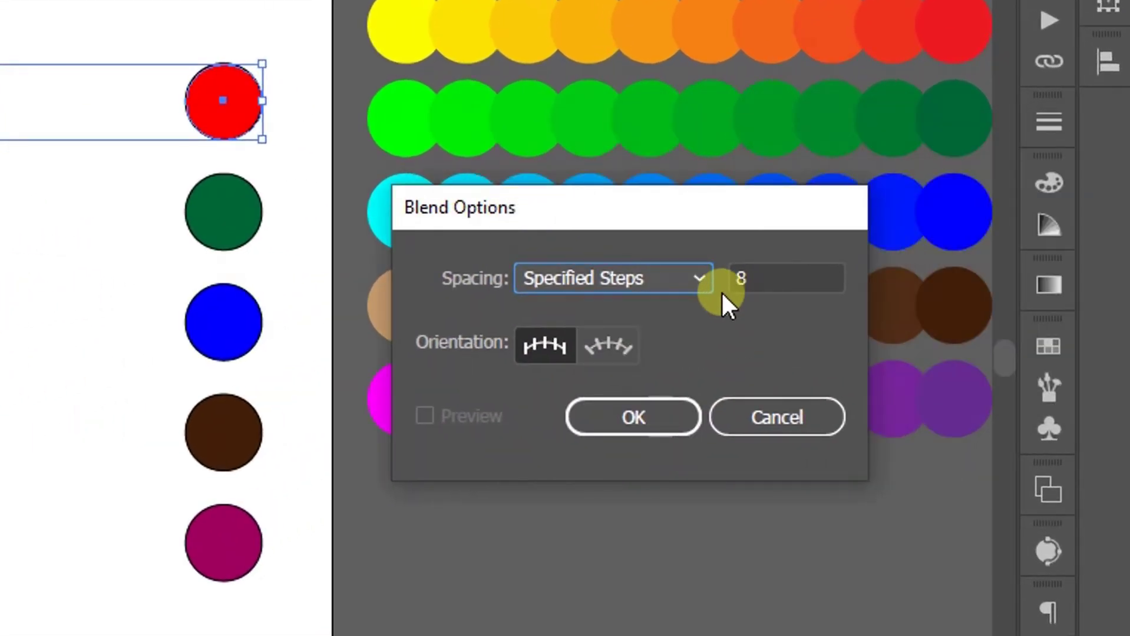
left_click(711, 281)
left_click(621, 343)
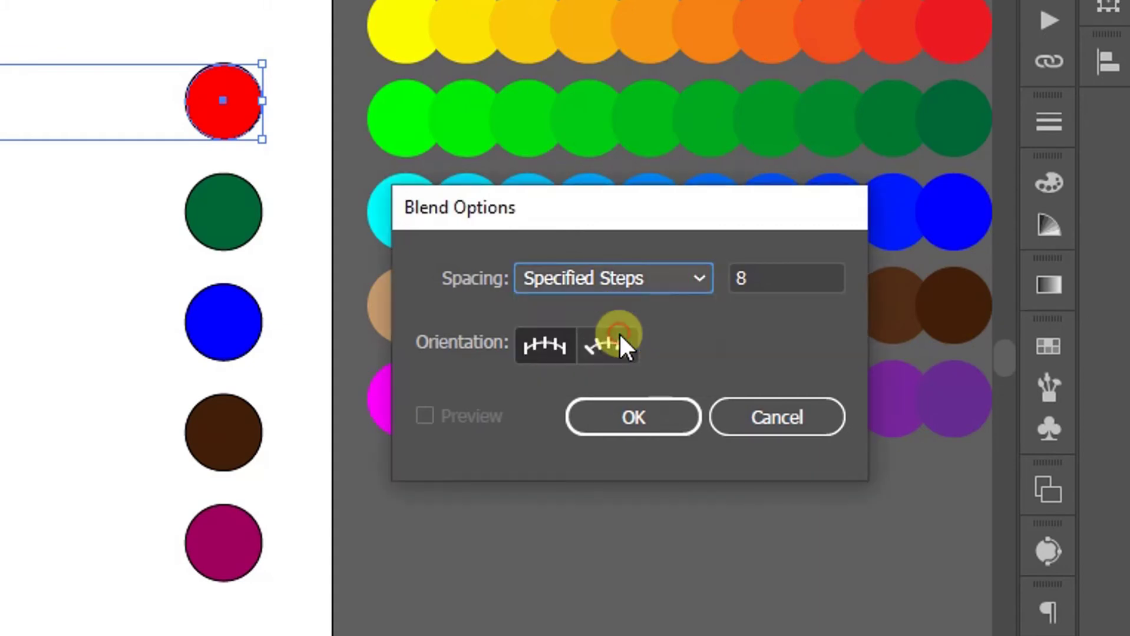
left_click(782, 274)
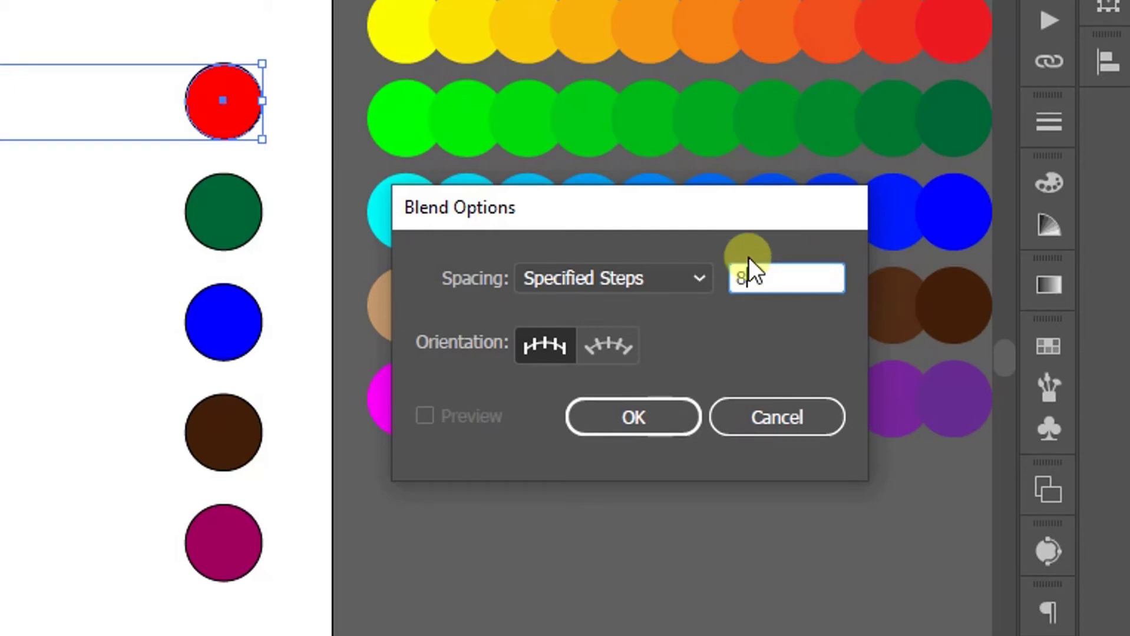
left_click(637, 420)
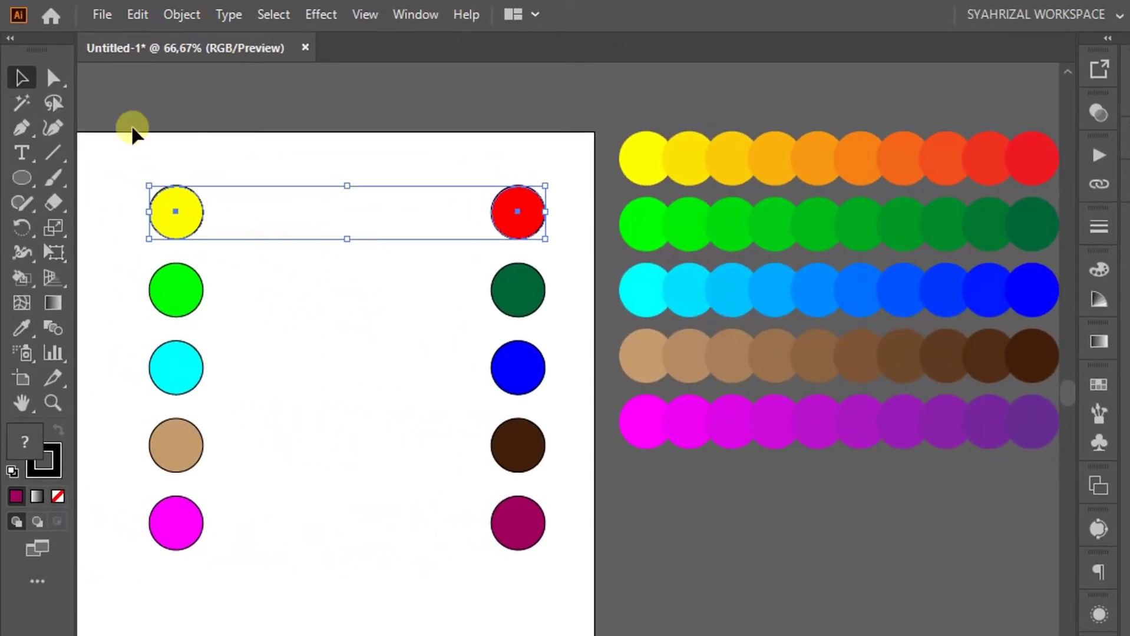
Make a blend of the yellow and red circles, and set every circle's stroke to None
left_click(176, 14)
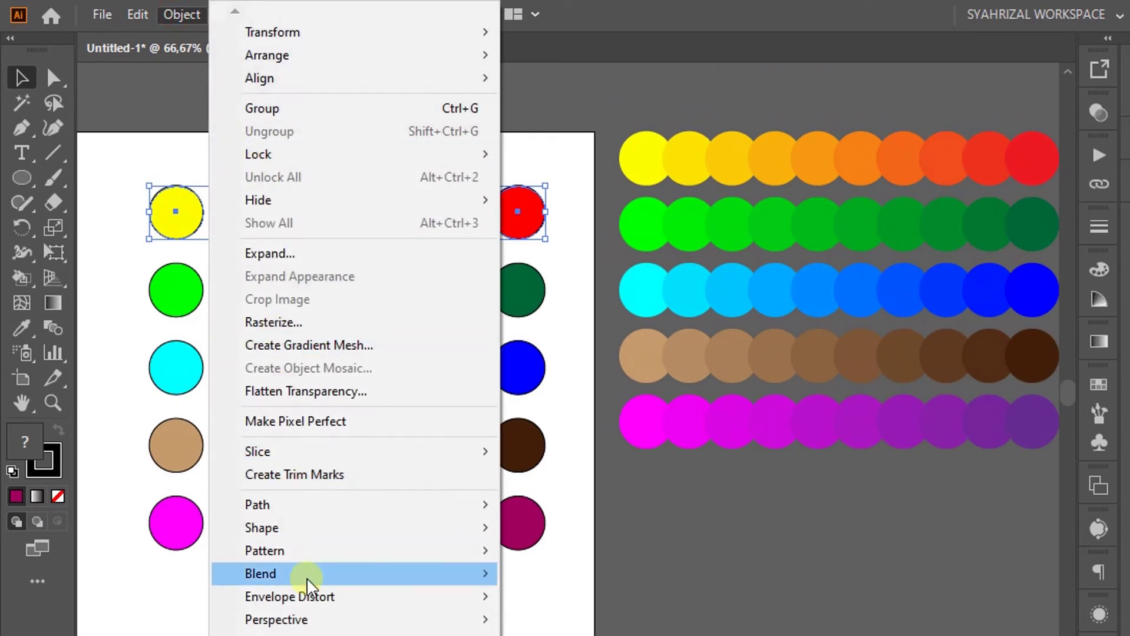
left_click(539, 574)
left_click_drag(576, 157, 131, 594)
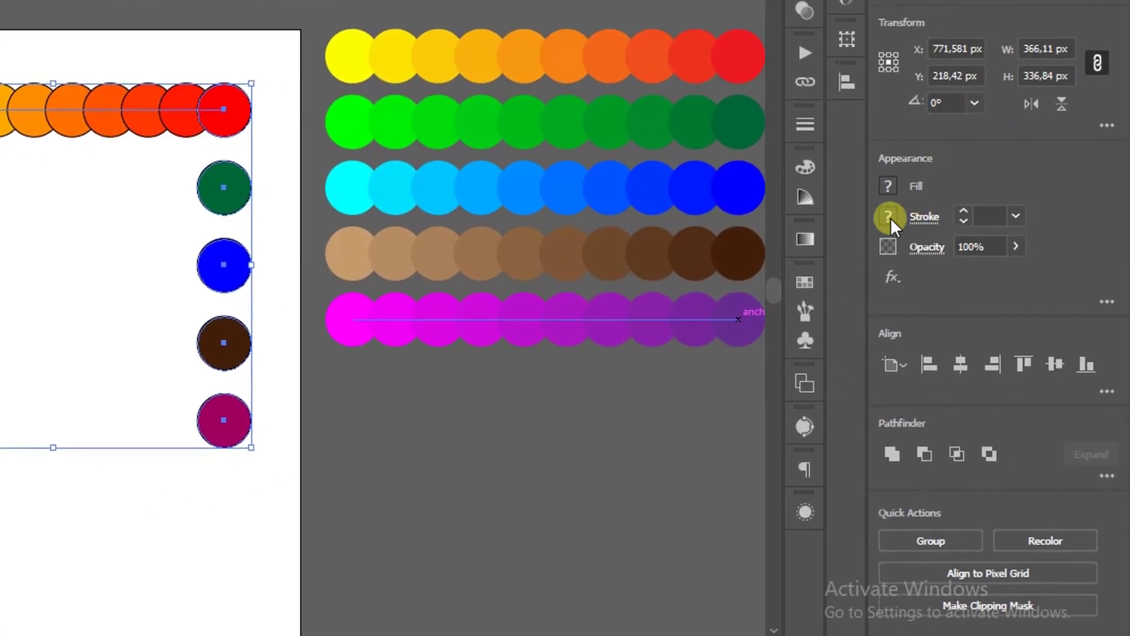
left_click(889, 218)
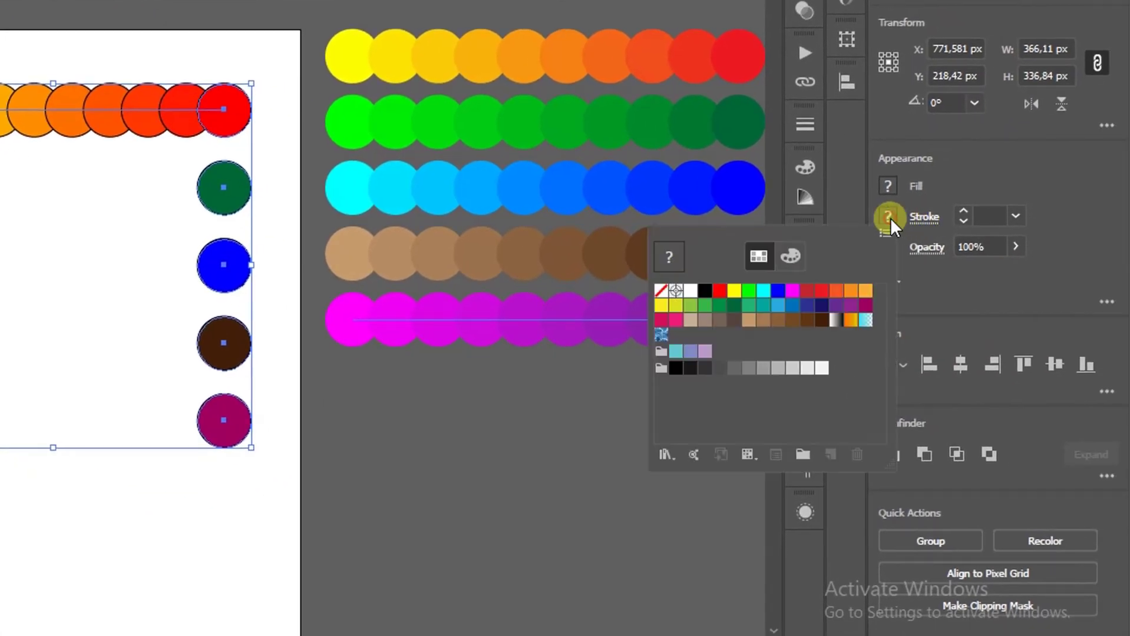
left_click(660, 301)
left_click(283, 369)
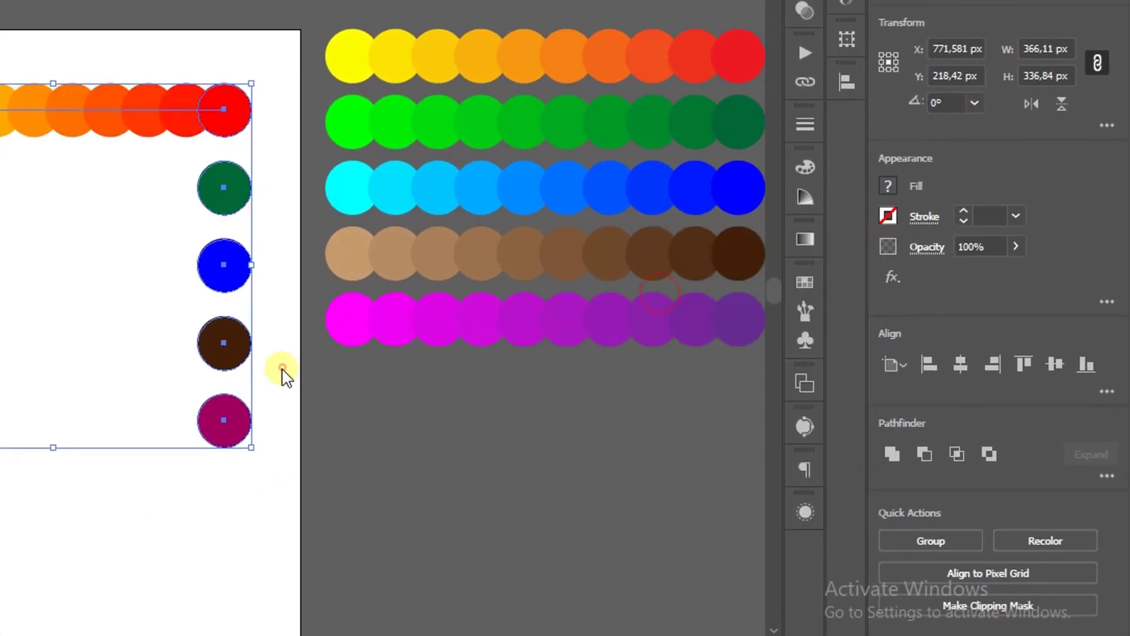
left_click(141, 581)
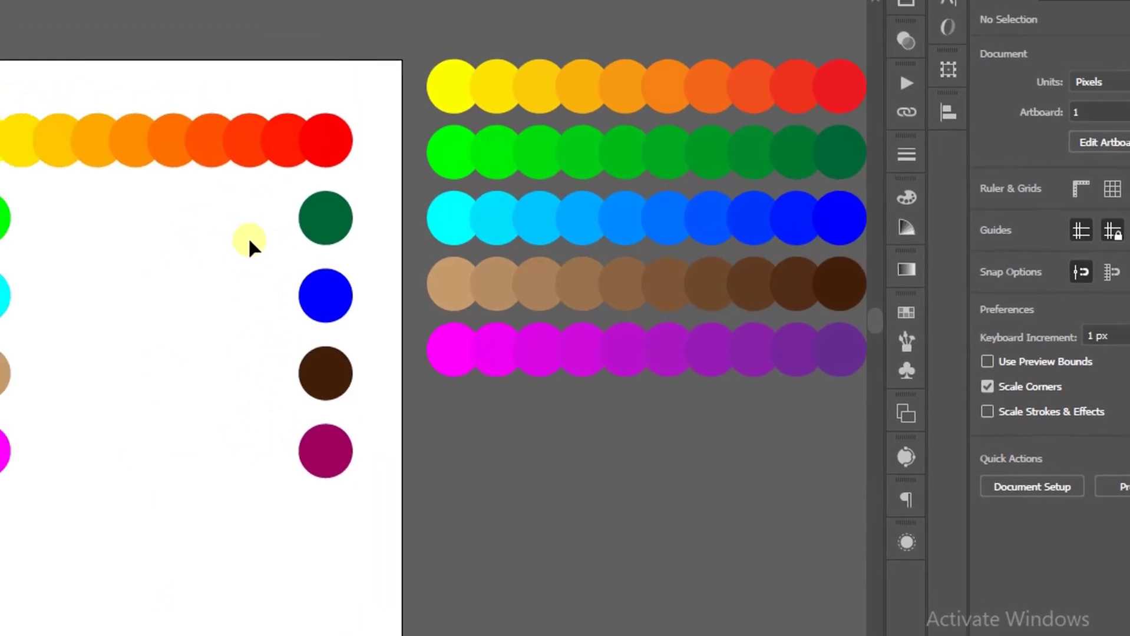
left_click(282, 208)
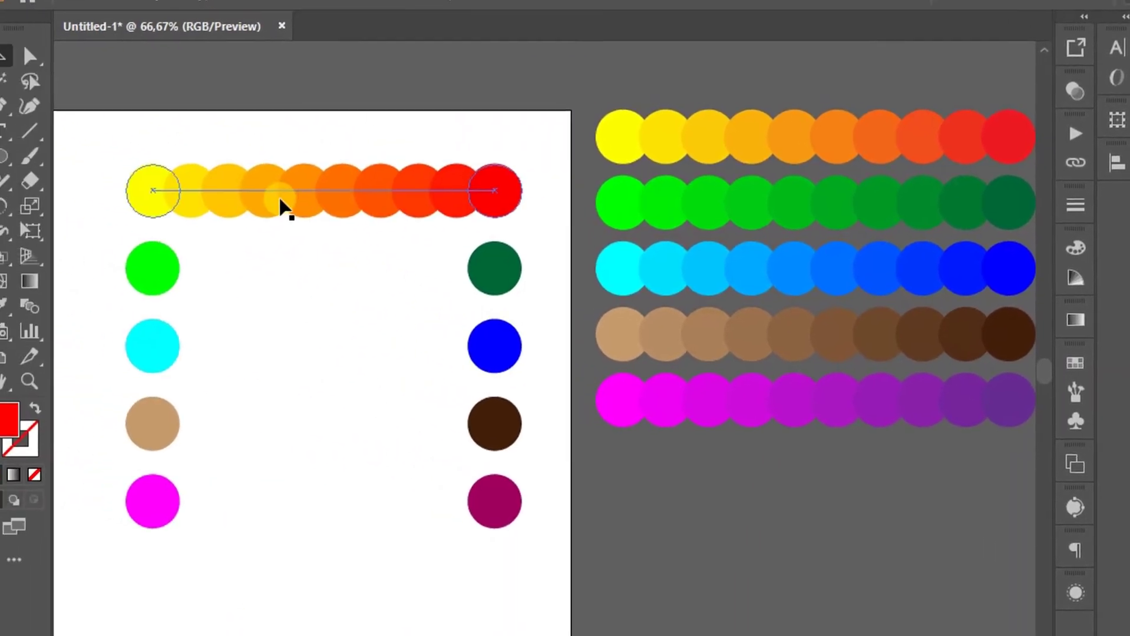
left_click(341, 196)
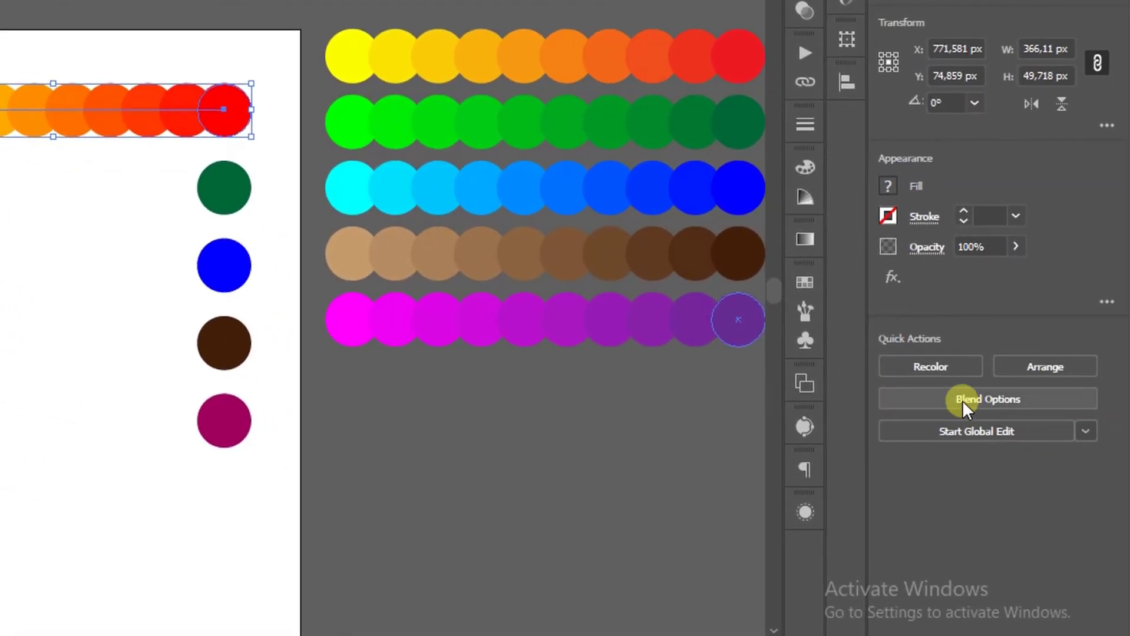
Change the yellow-to-red blend to 7 specified steps, using Preview to check it
left_click(962, 400)
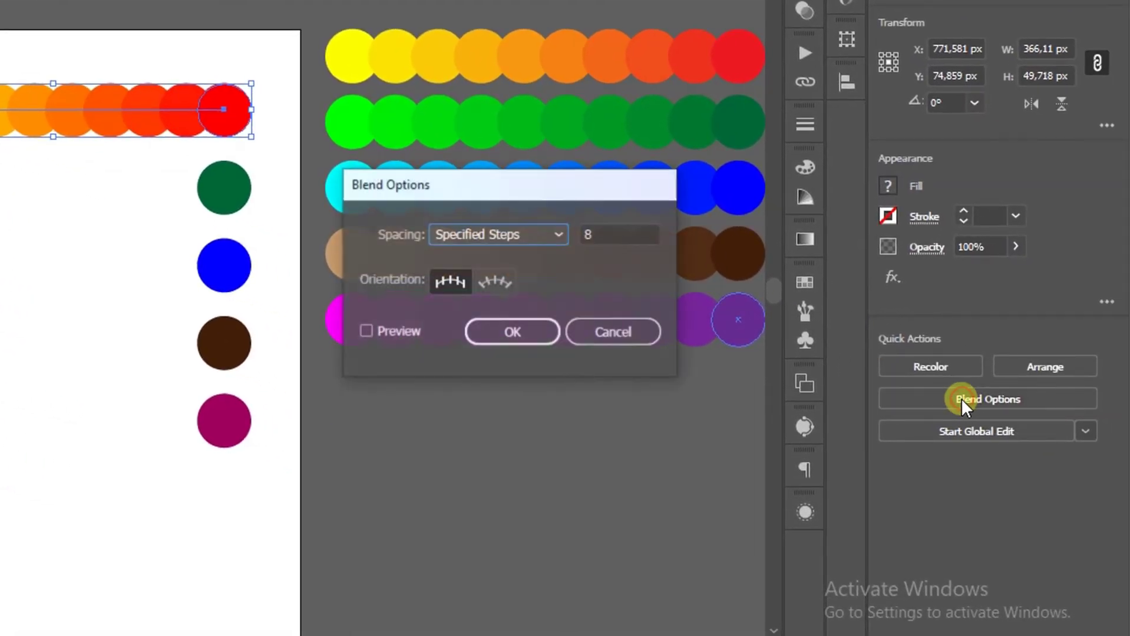
left_click(624, 235)
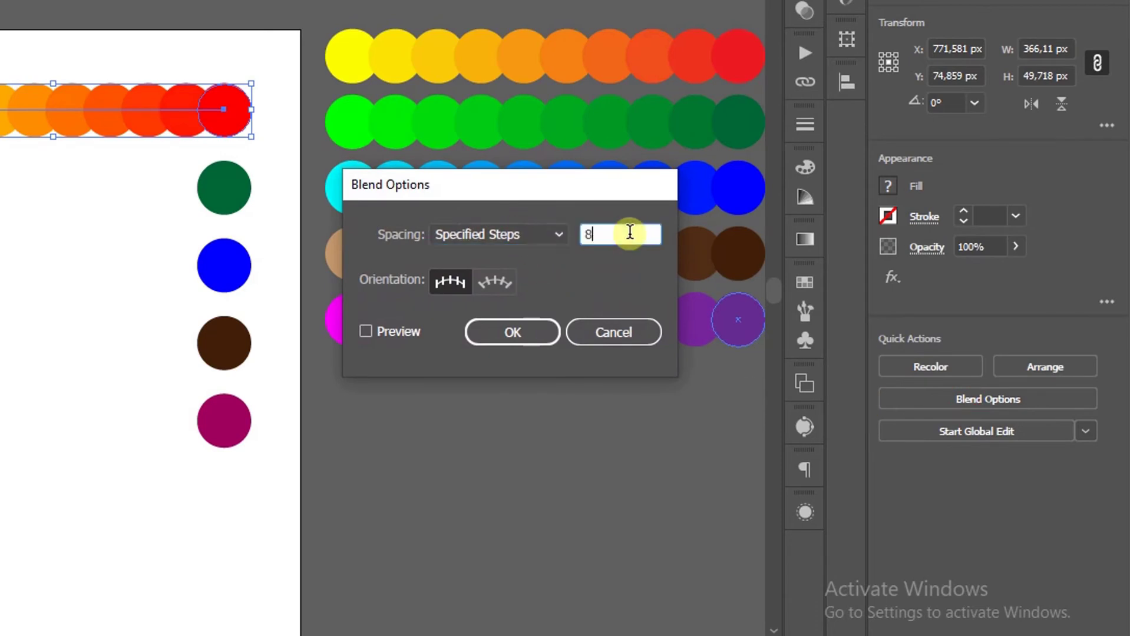
left_click(366, 332)
double_click(610, 234)
type("10")
key("Tab")
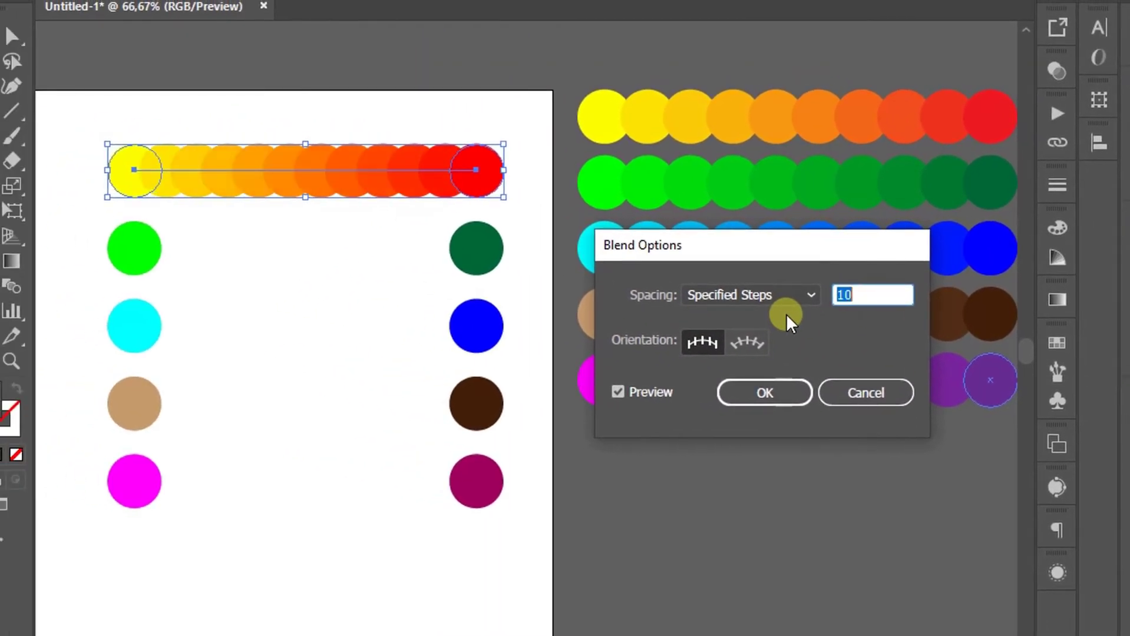
key("Down")
key("Down")
key("Down")
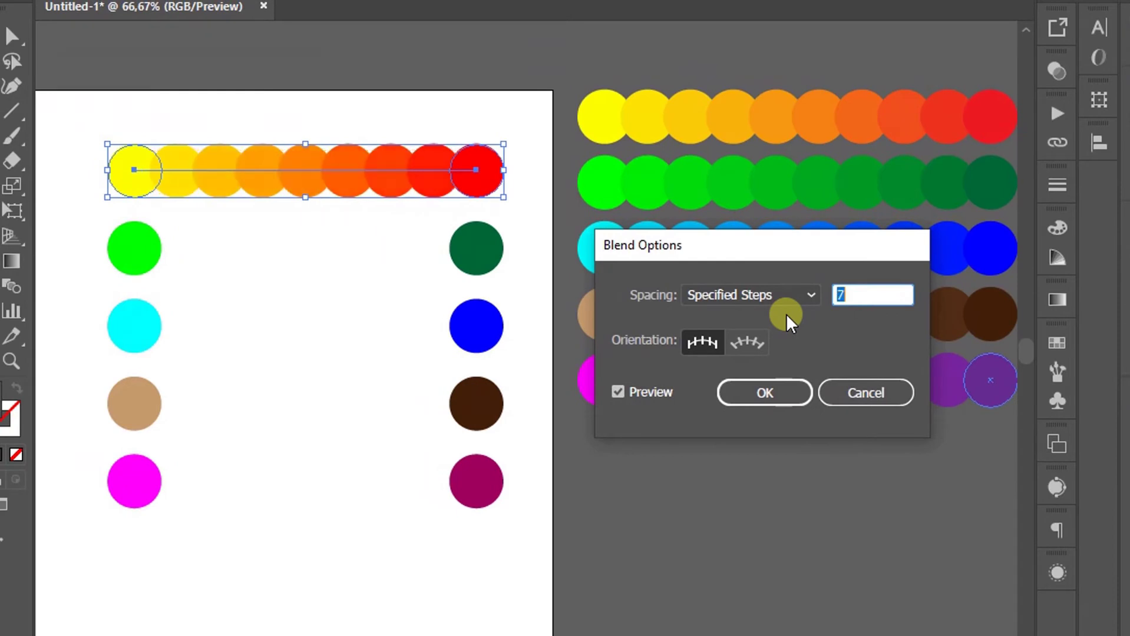
left_click(764, 393)
left_click(279, 254)
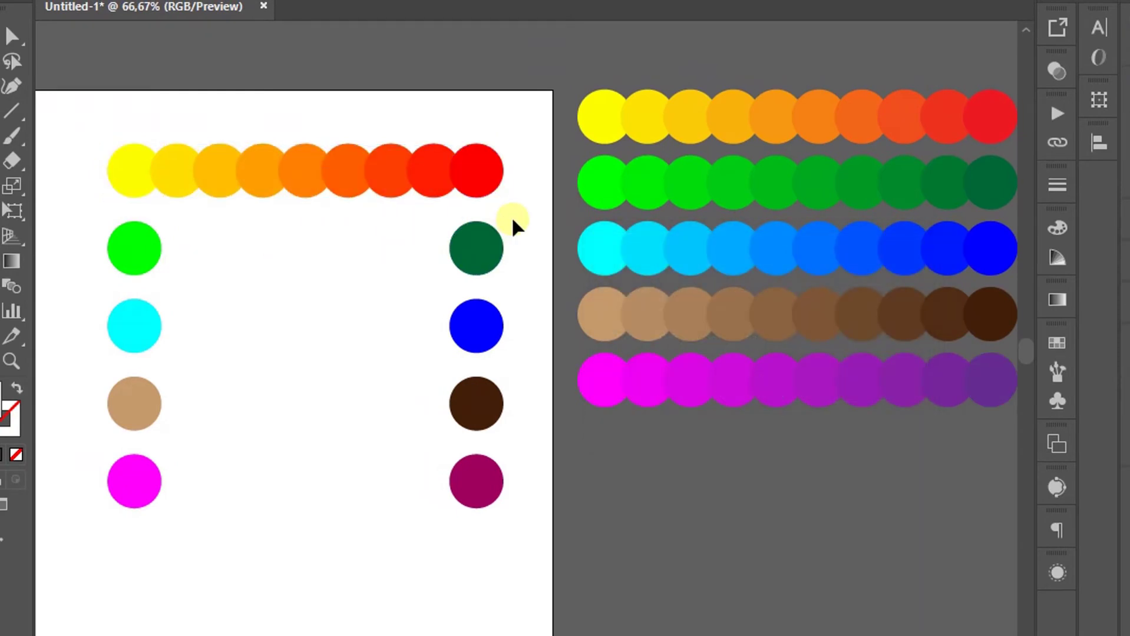
Blend the green, cyan-blue, tan-brown and magenta pairs with Ctrl+Alt+B
mouse_move(516, 222)
left_mouse_down()
mouse_move(415, 263)
mouse_move(79, 270)
left_mouse_up()
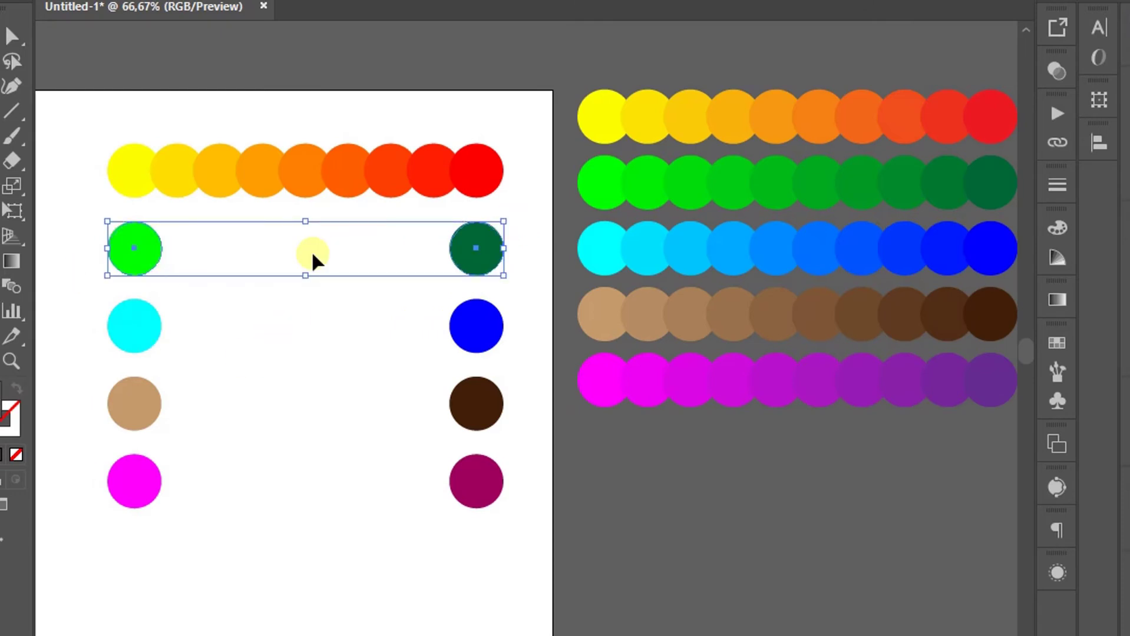
key("ctrl+alt+b")
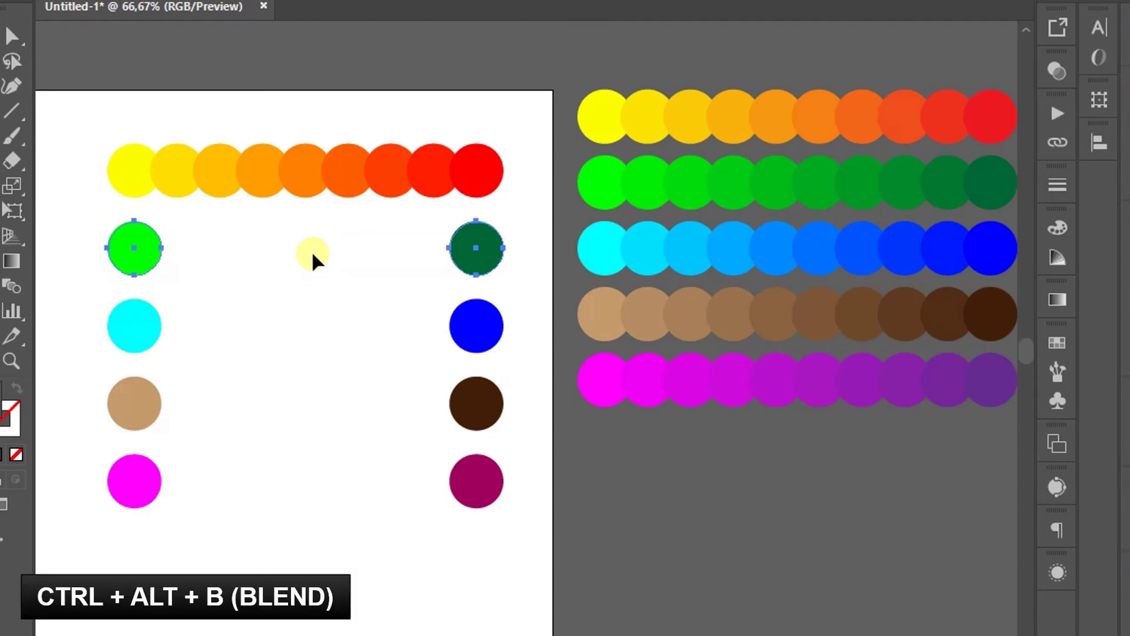
key("ctrl+alt+b")
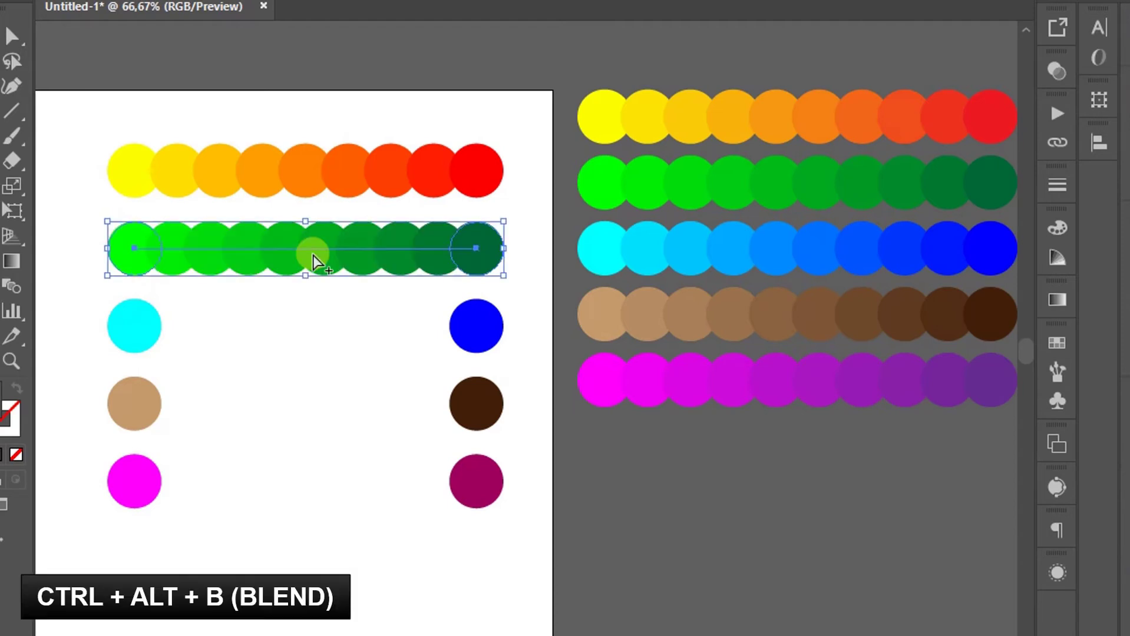
left_click_drag(522, 308, 117, 354)
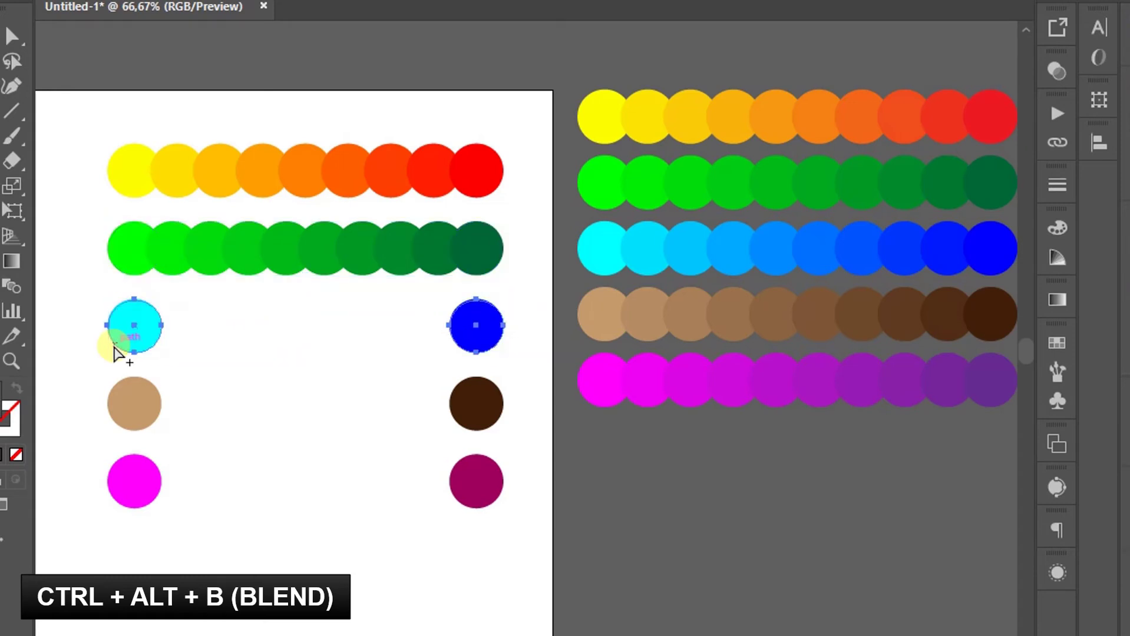
key("ctrl+alt+b")
left_click_drag(534, 394, 75, 408)
key("ctrl+alt+b")
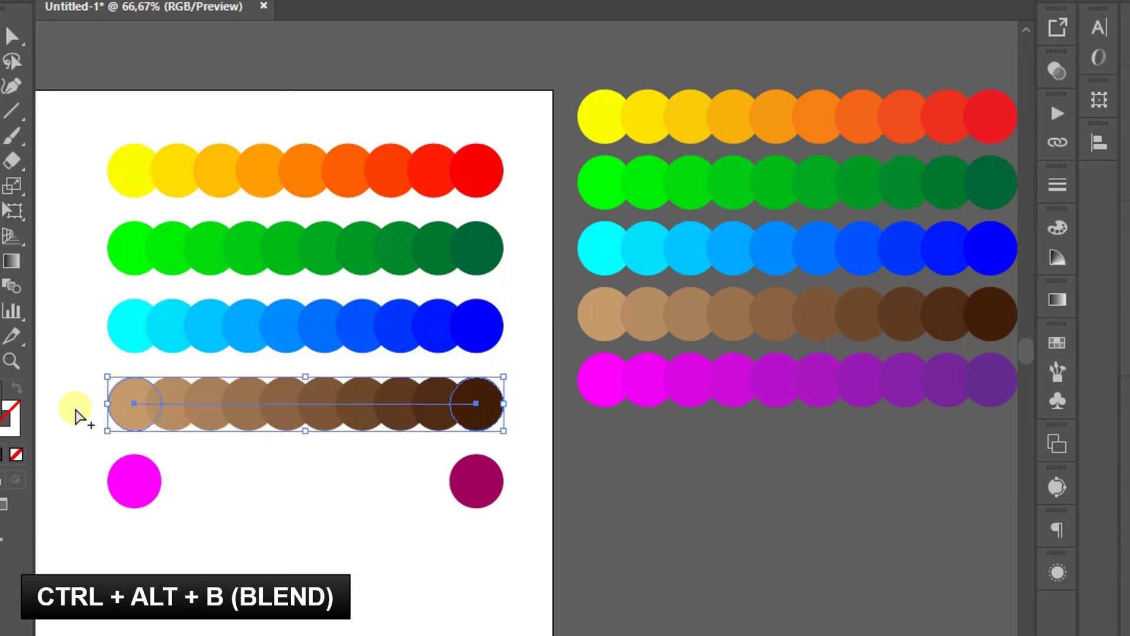
mouse_move(534, 458)
left_mouse_down()
mouse_move(298, 513)
mouse_move(113, 515)
left_mouse_up()
key("ctrl+alt+b")
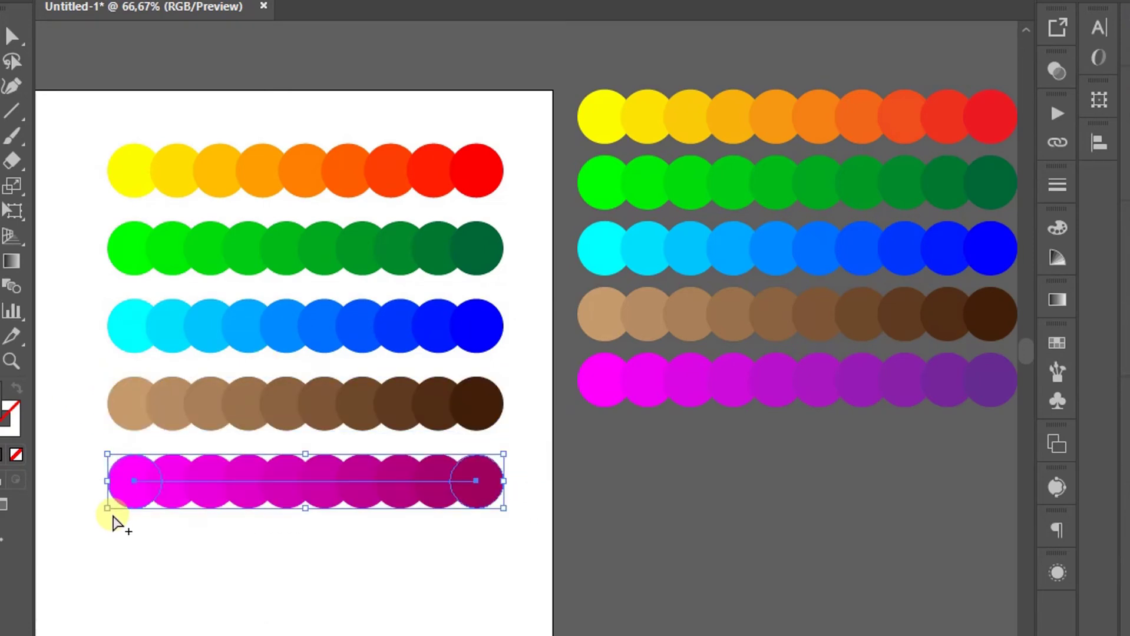
left_click(182, 109)
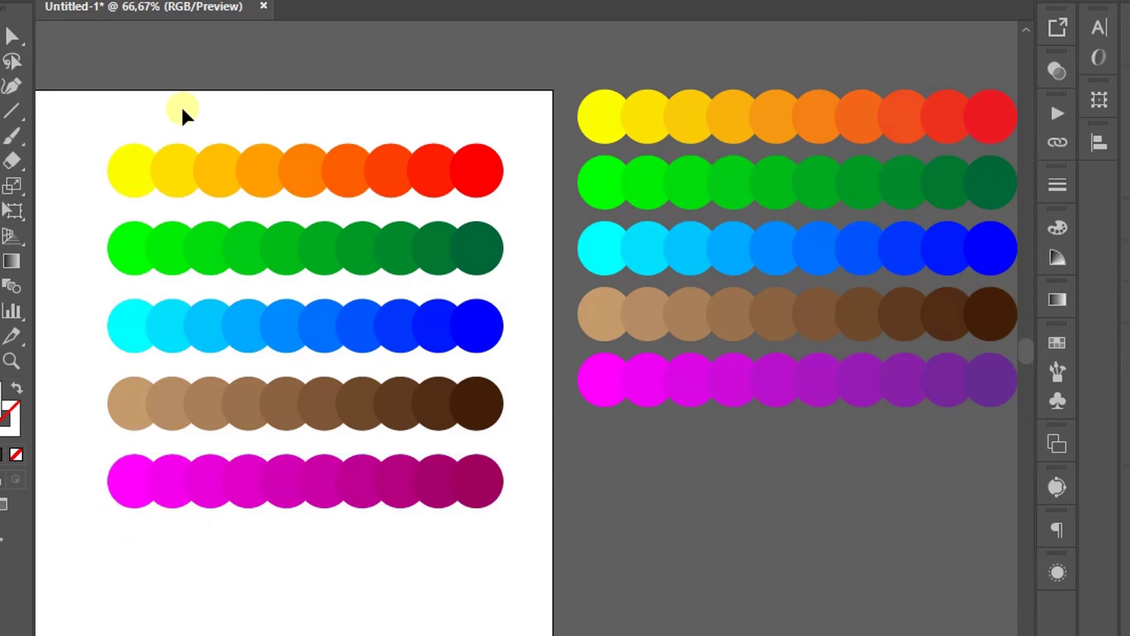
Group the five blend rows and move the group below the reference rows
left_click_drag(496, 116, 94, 548)
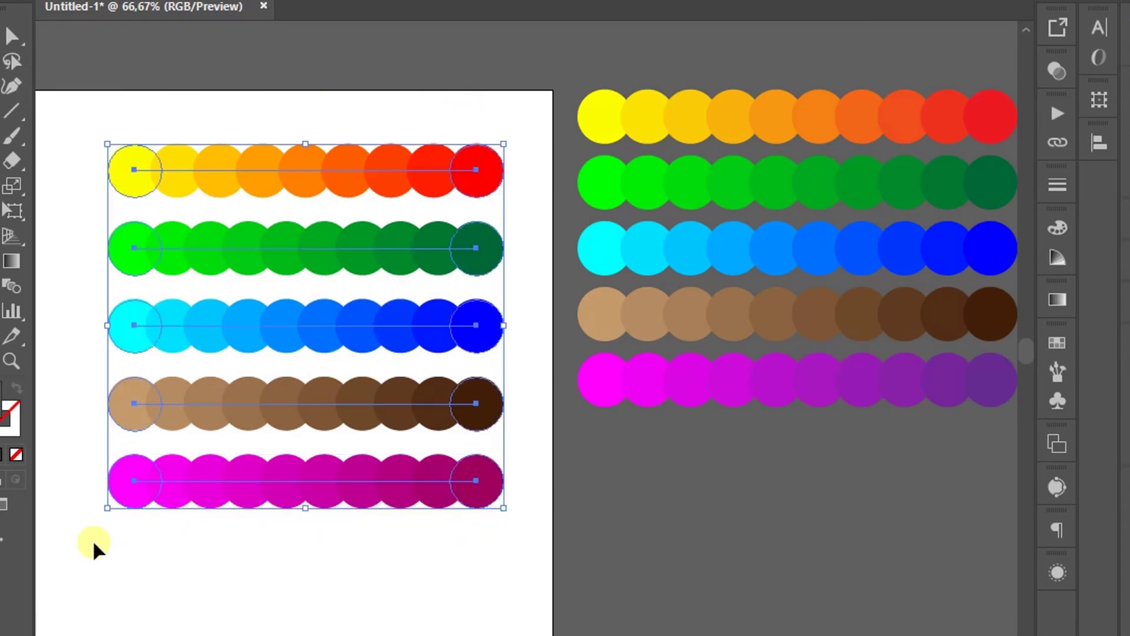
key("ctrl+g")
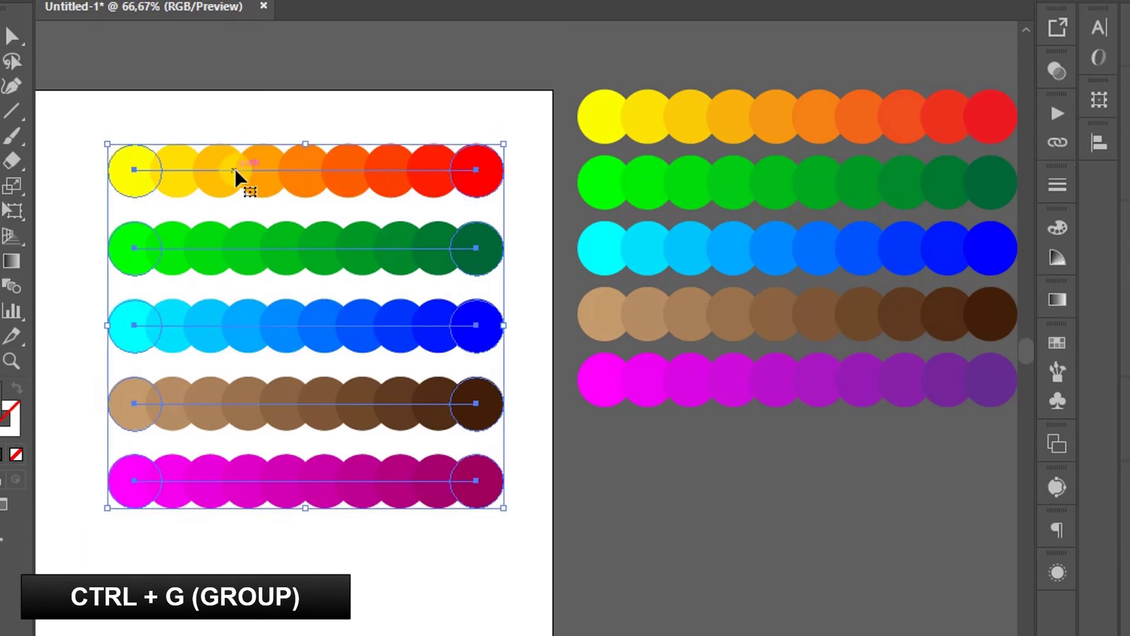
left_click_drag(236, 171, 775, 553)
key("ctrl+minus")
key("ctrl+minus")
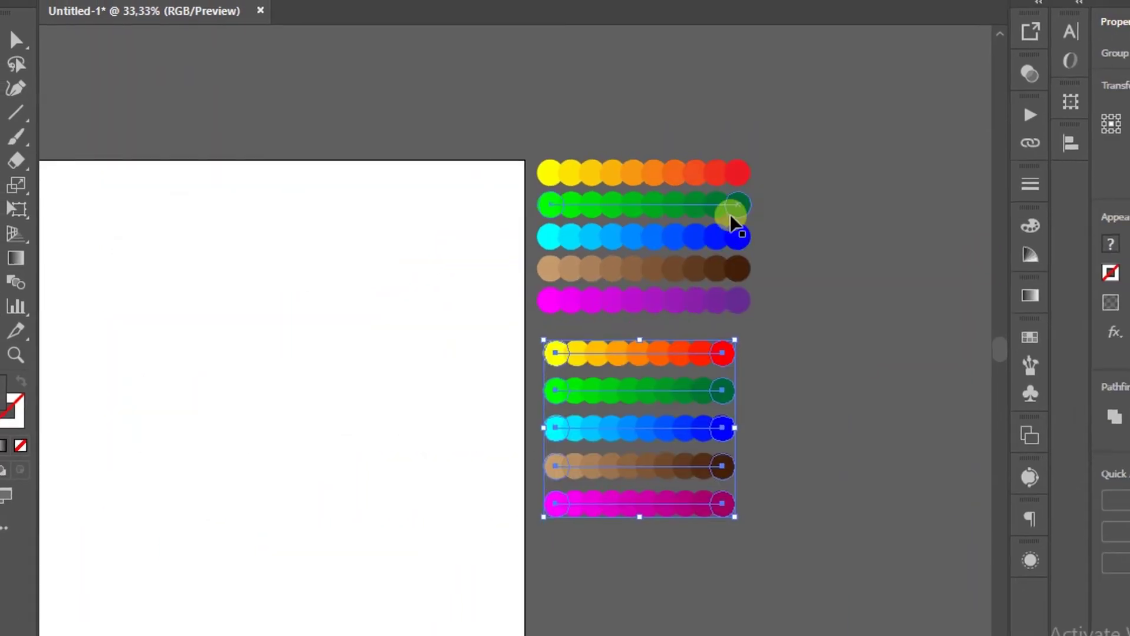
left_click(590, 519)
key("ctrl+plus")
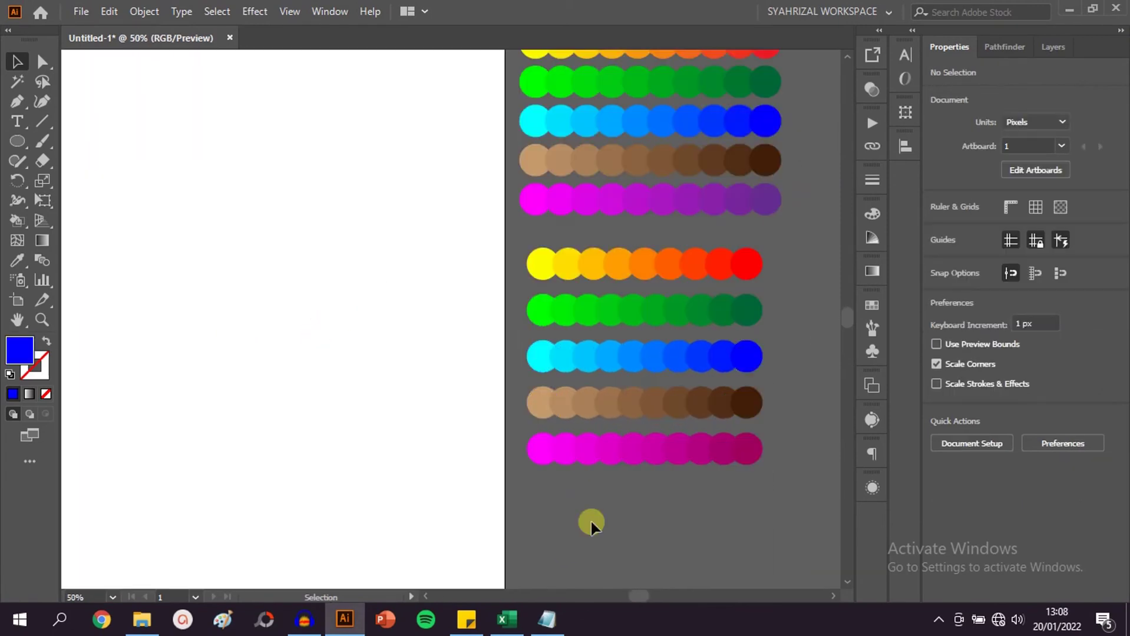
Draw three circles in a triangle on the empty left side of the artboard
left_click(16, 141)
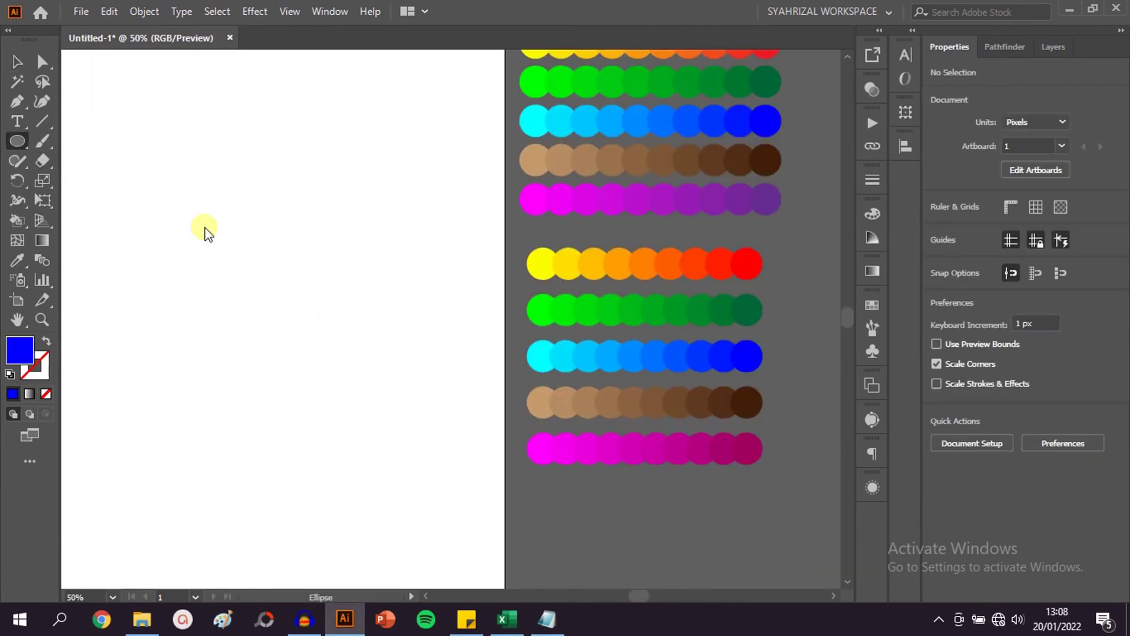
left_click_drag(232, 200, 315, 283)
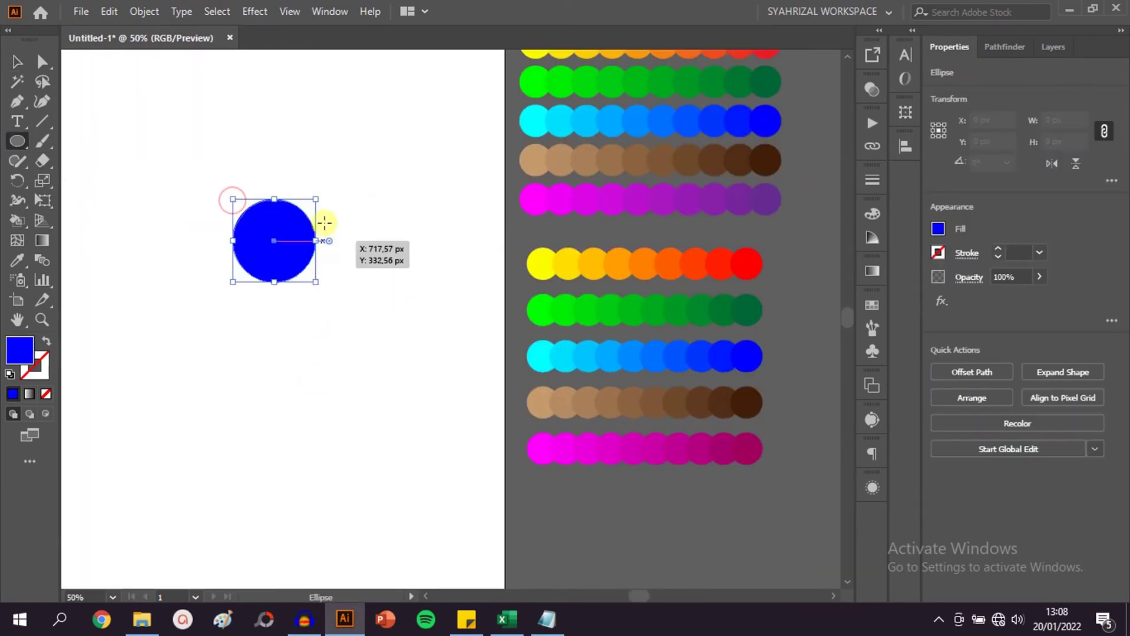
left_click_drag(329, 221, 414, 306)
left_click_drag(274, 329, 365, 419)
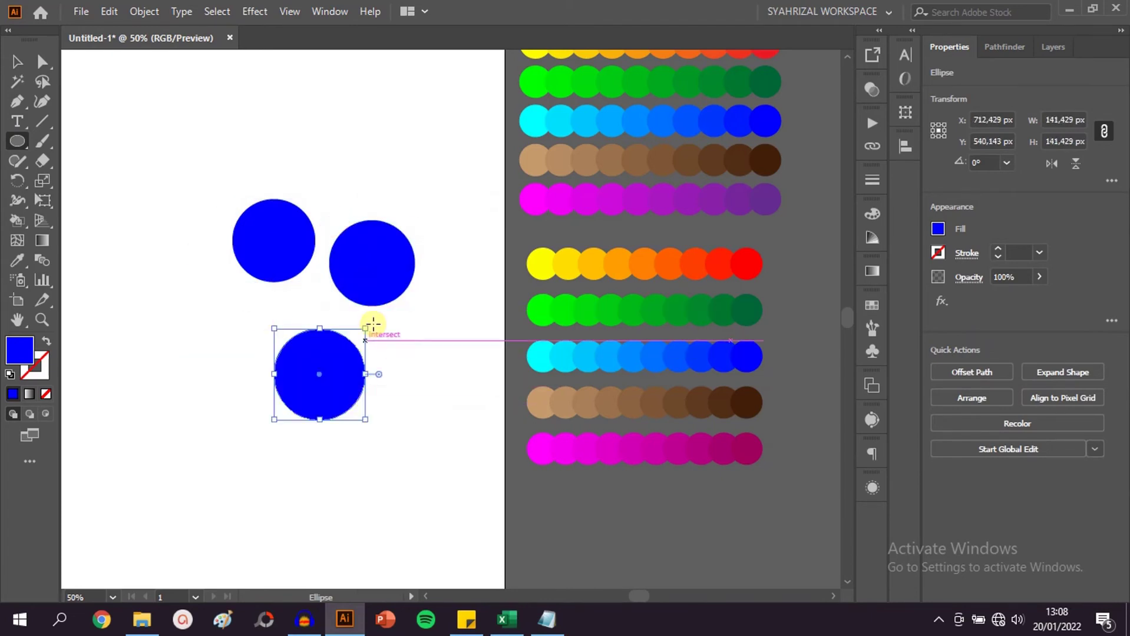
left_click(15, 60)
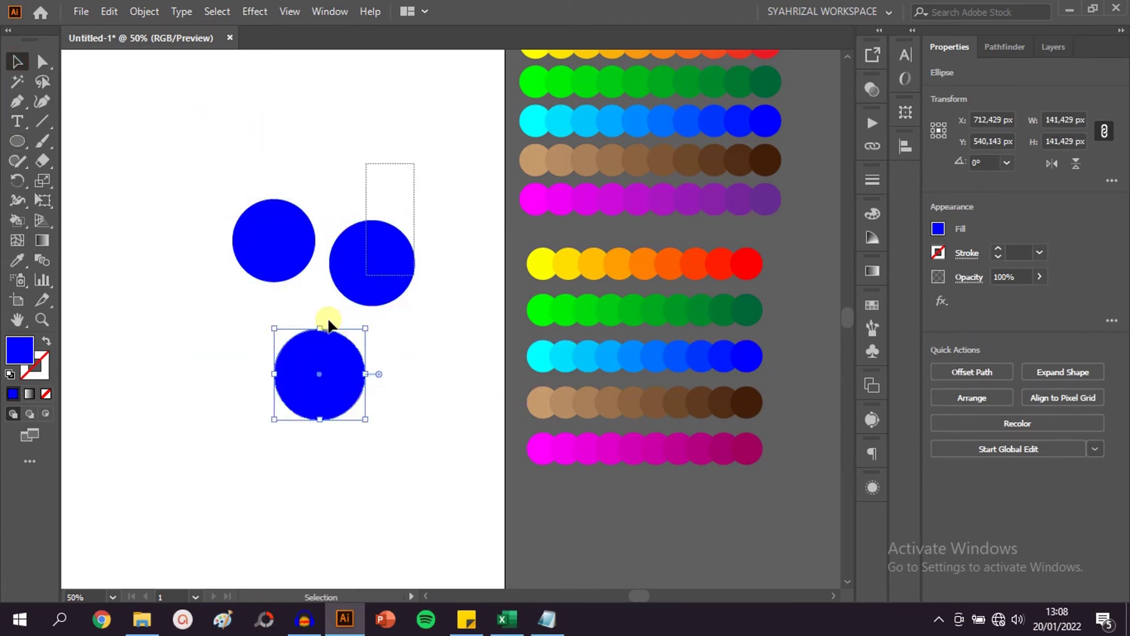
Give the three circles no fill and a thin black outline
left_click_drag(415, 162, 215, 365)
left_click(938, 229)
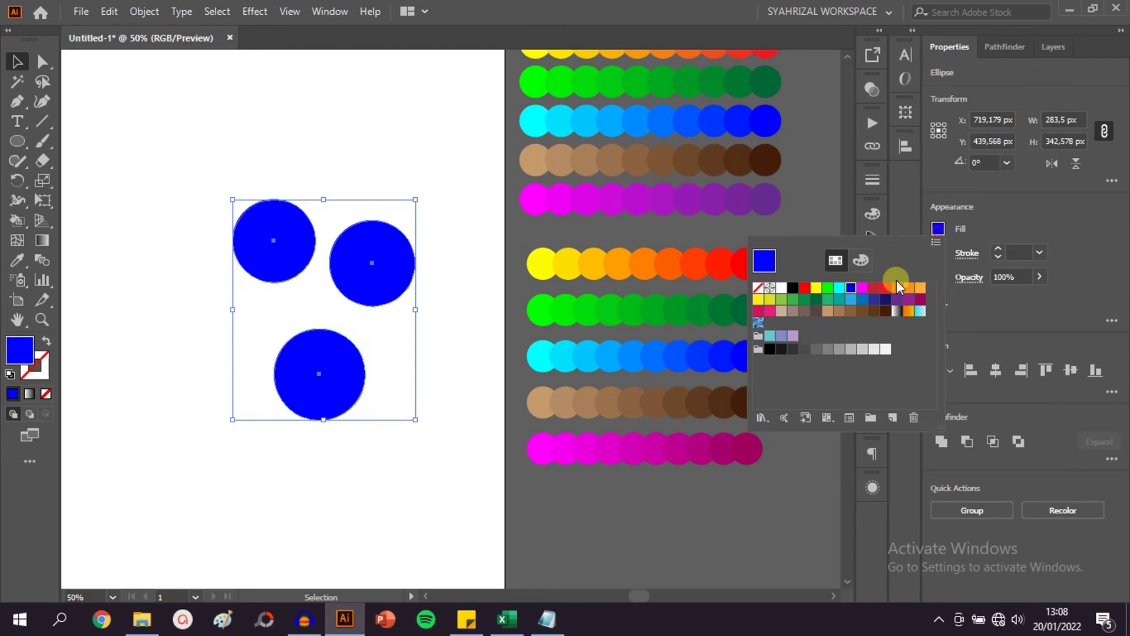
left_click(842, 194)
key("slash")
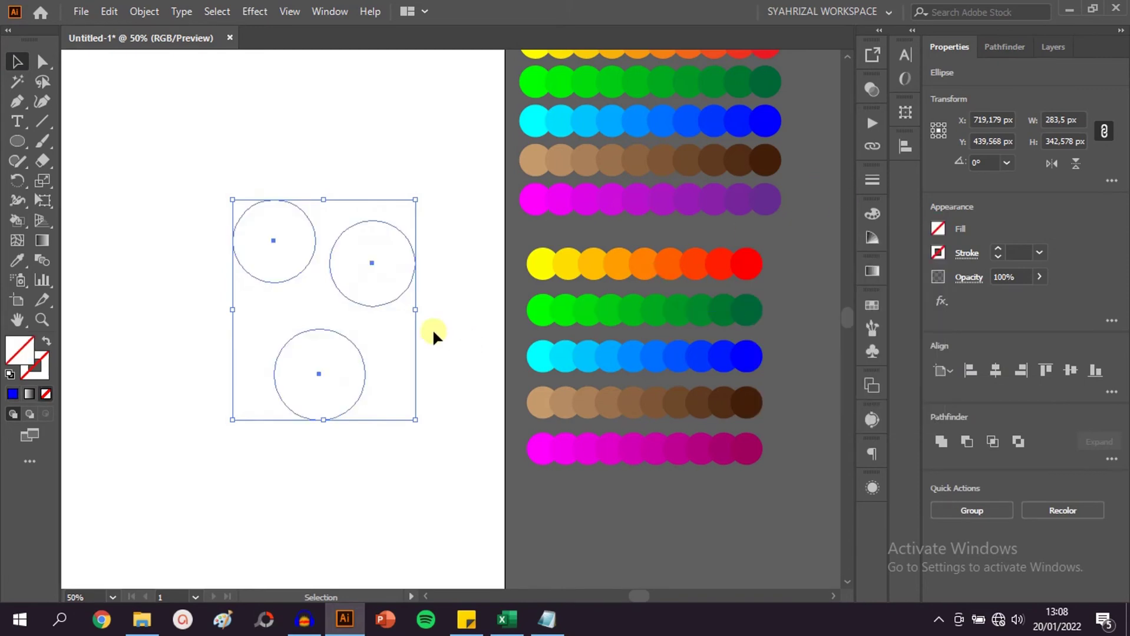
left_click(997, 247)
left_click(373, 97)
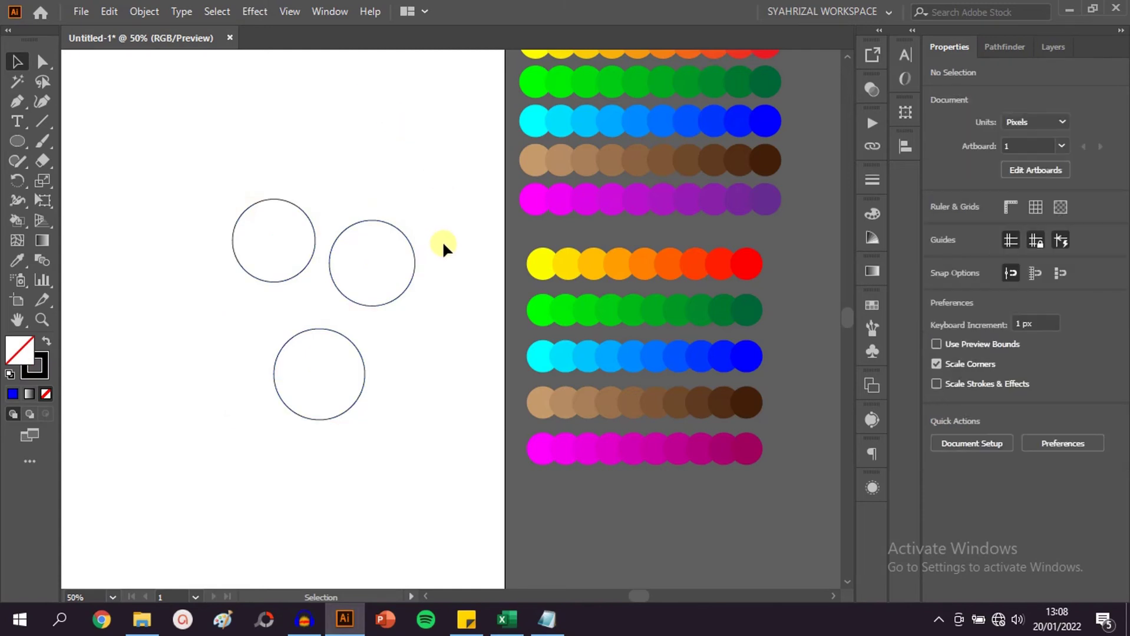
scroll(443, 240, "up", 1)
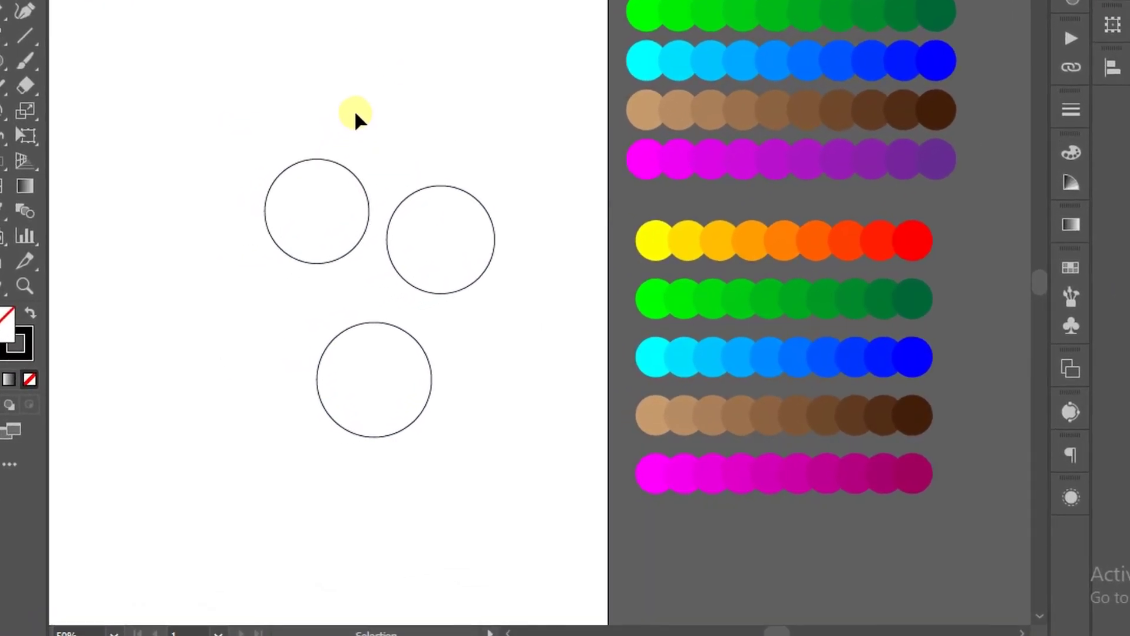
Fill the top-left circle light blue and the top-right circle cyan using the Eyedropper
left_click_drag(339, 136, 225, 262)
key("i")
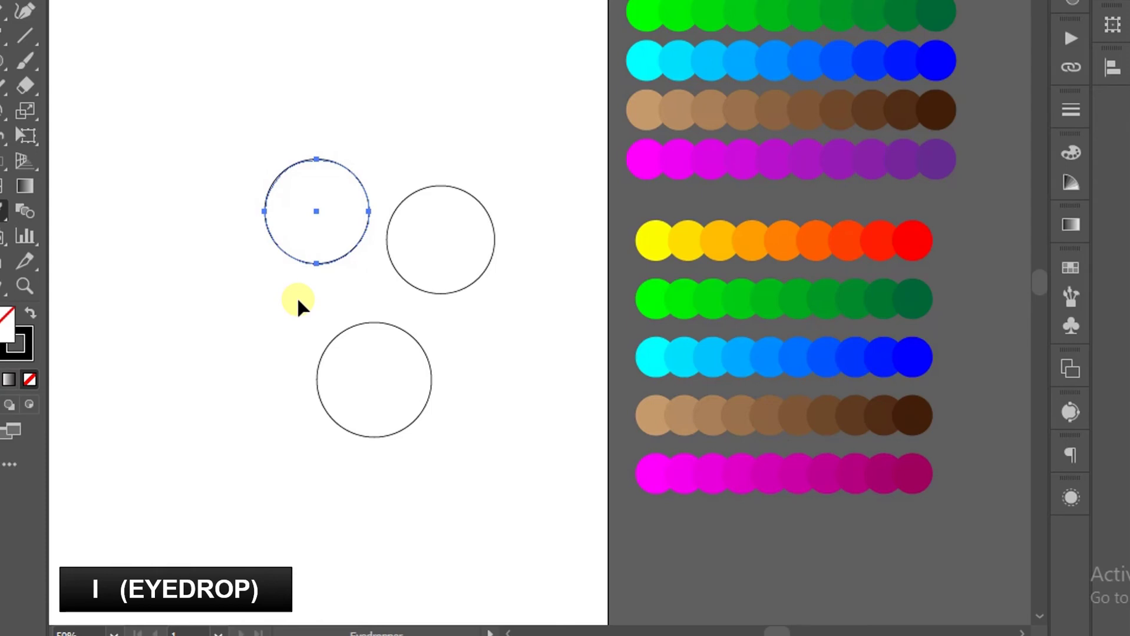
left_click(652, 237)
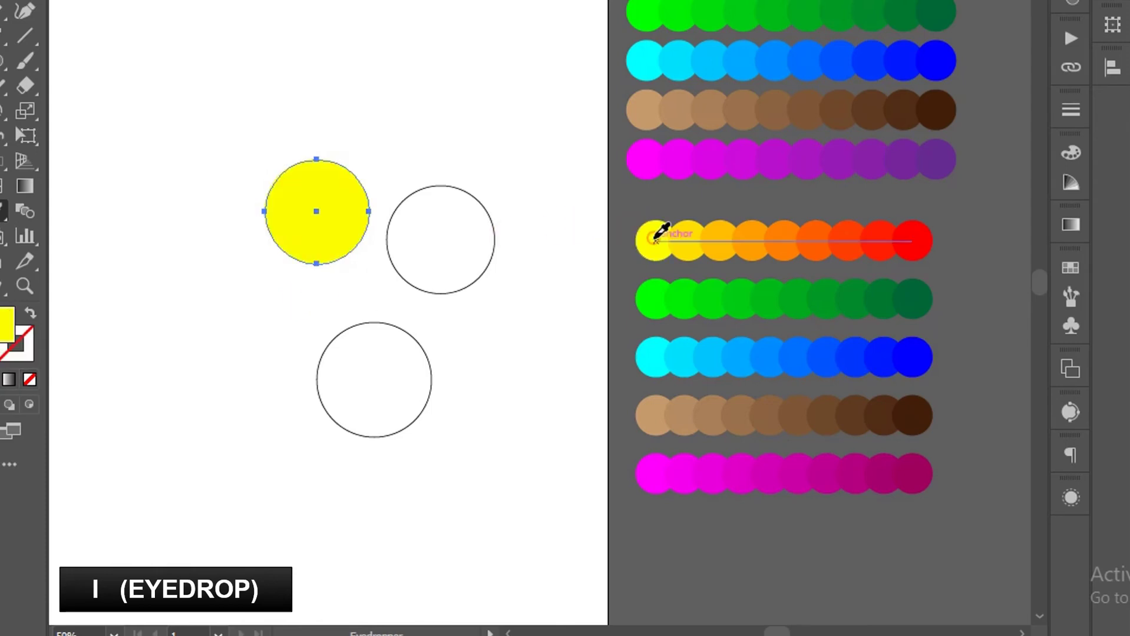
left_click(719, 303)
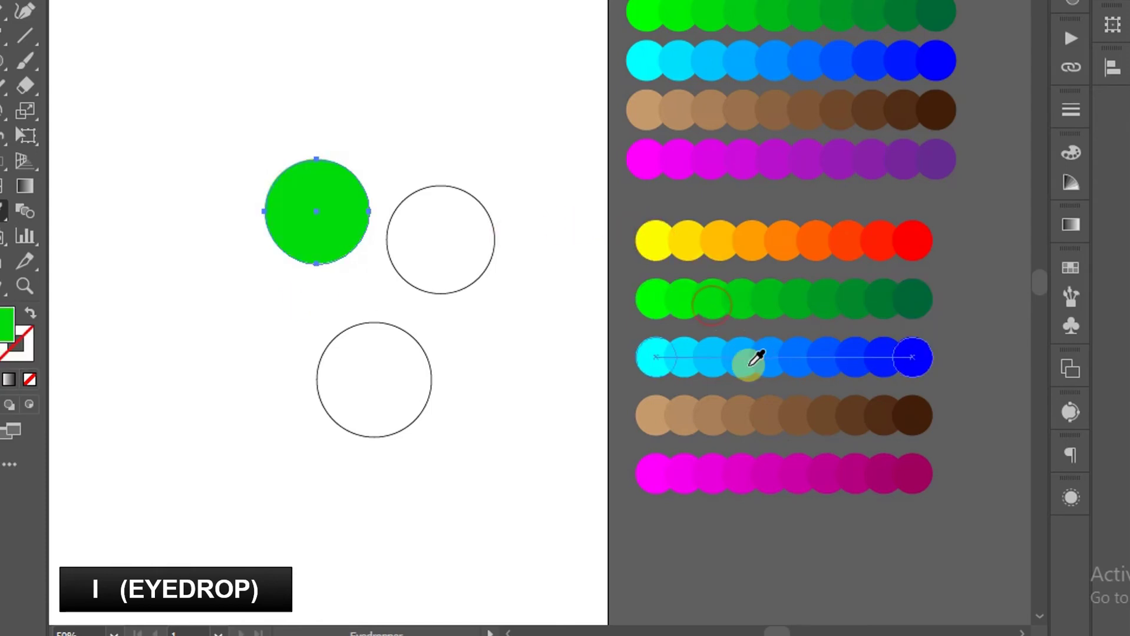
left_click(737, 359)
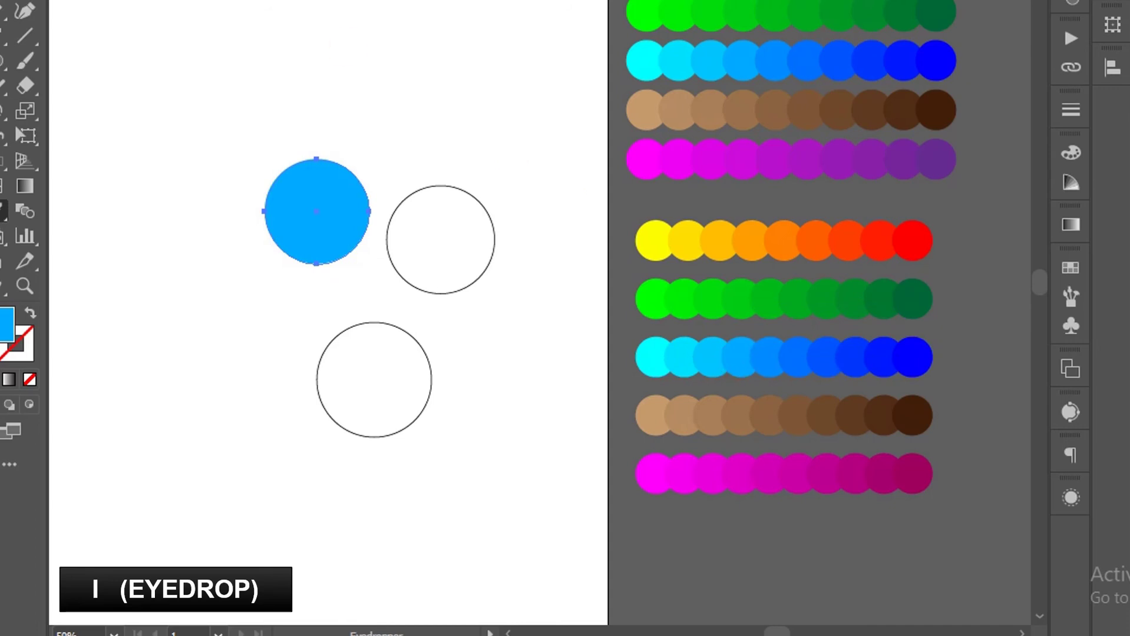
key("v")
left_click_drag(439, 253, 439, 253)
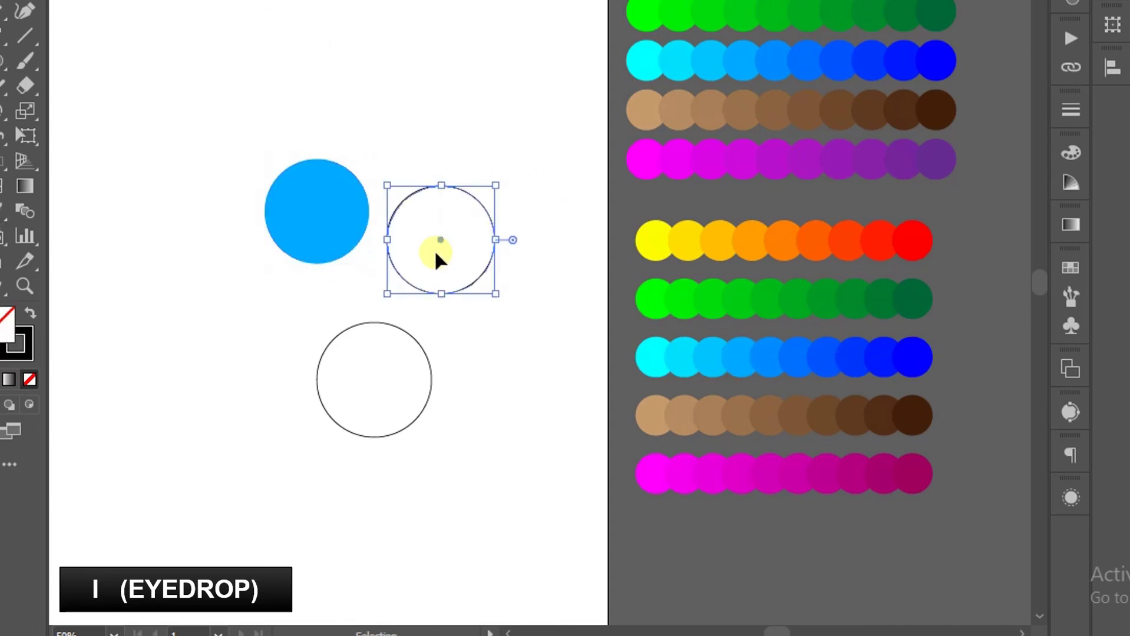
left_click(645, 59)
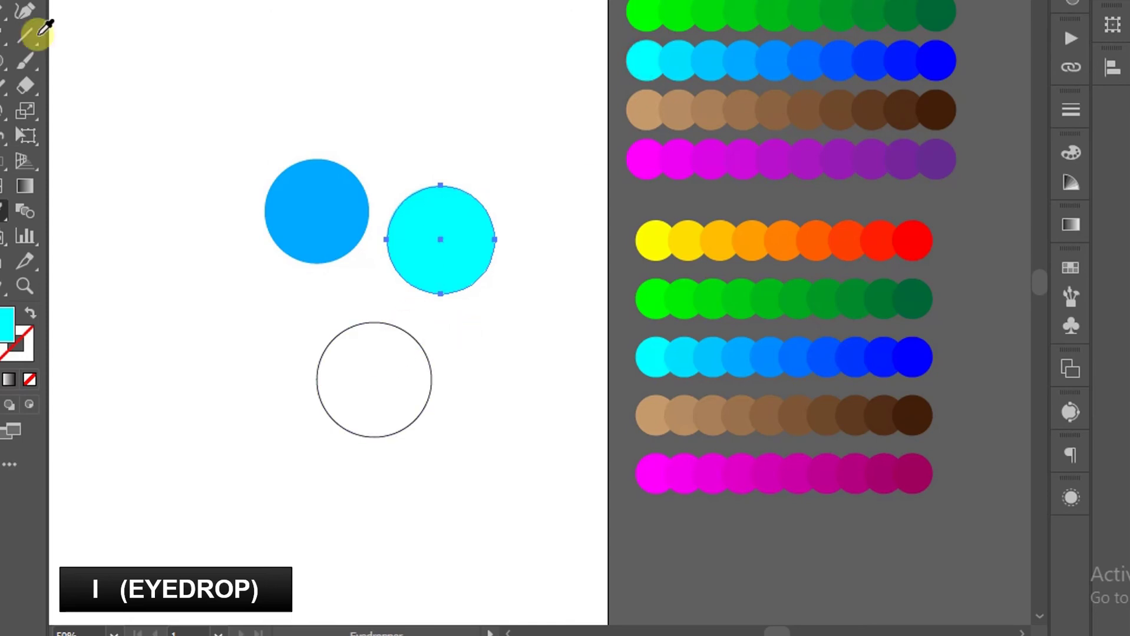
Fill the bottom circle with orange sampled from the yellow-to-red row
left_click_drag(489, 327, 288, 446)
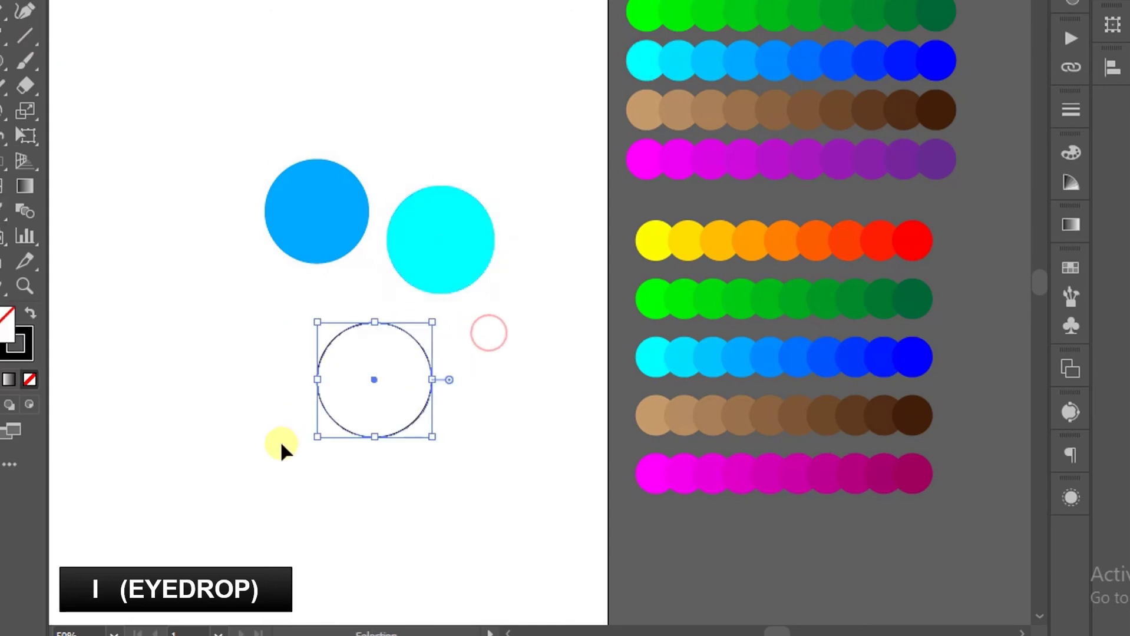
key("i")
left_click(784, 236)
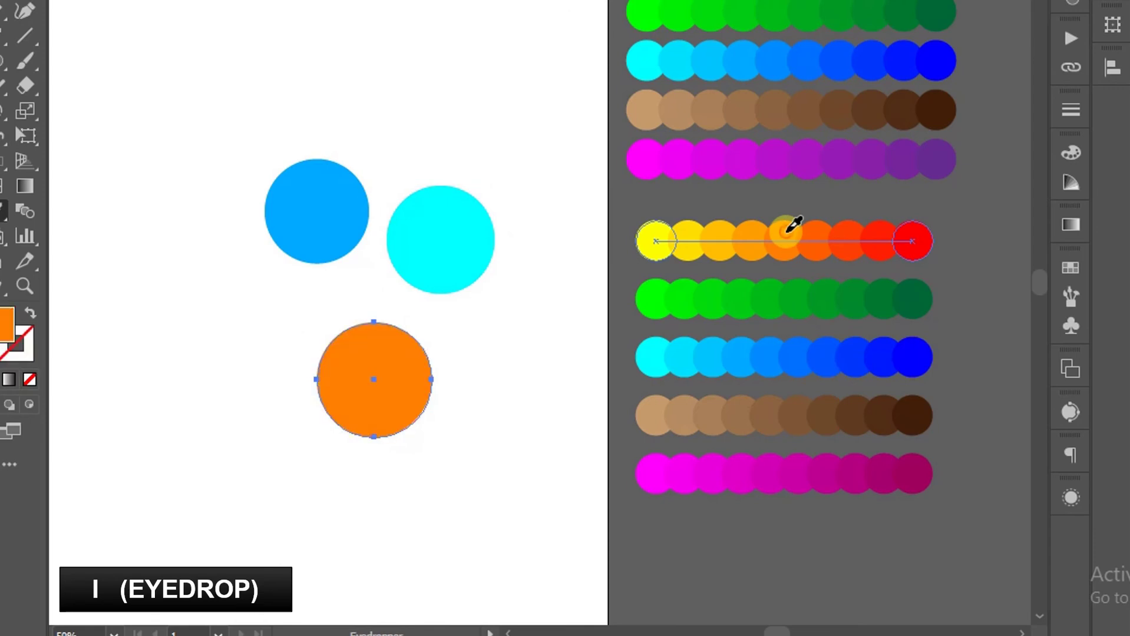
key("v")
left_click(381, 13)
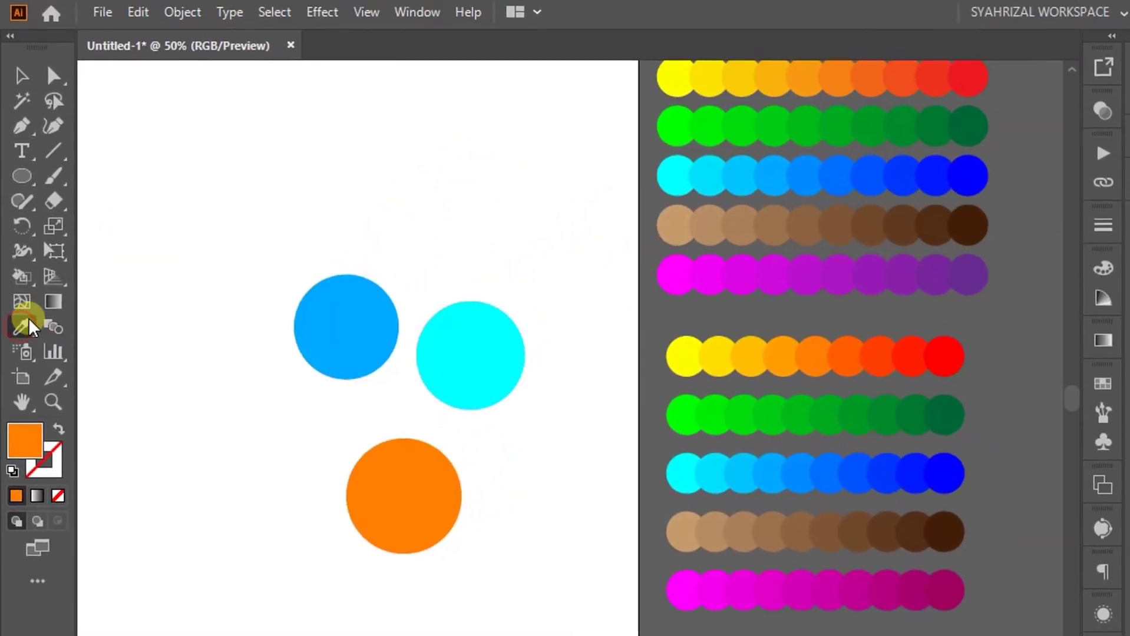
Recolour the orange circle with the first yellow dot from the top row using the Eyedropper
left_click(344, 344)
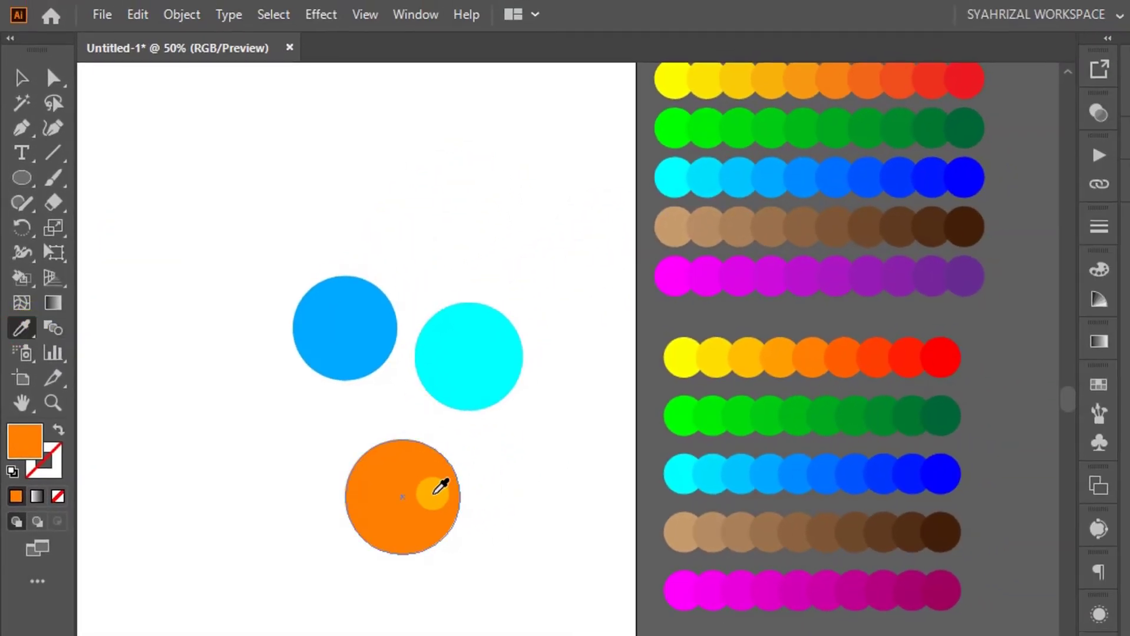
key("v")
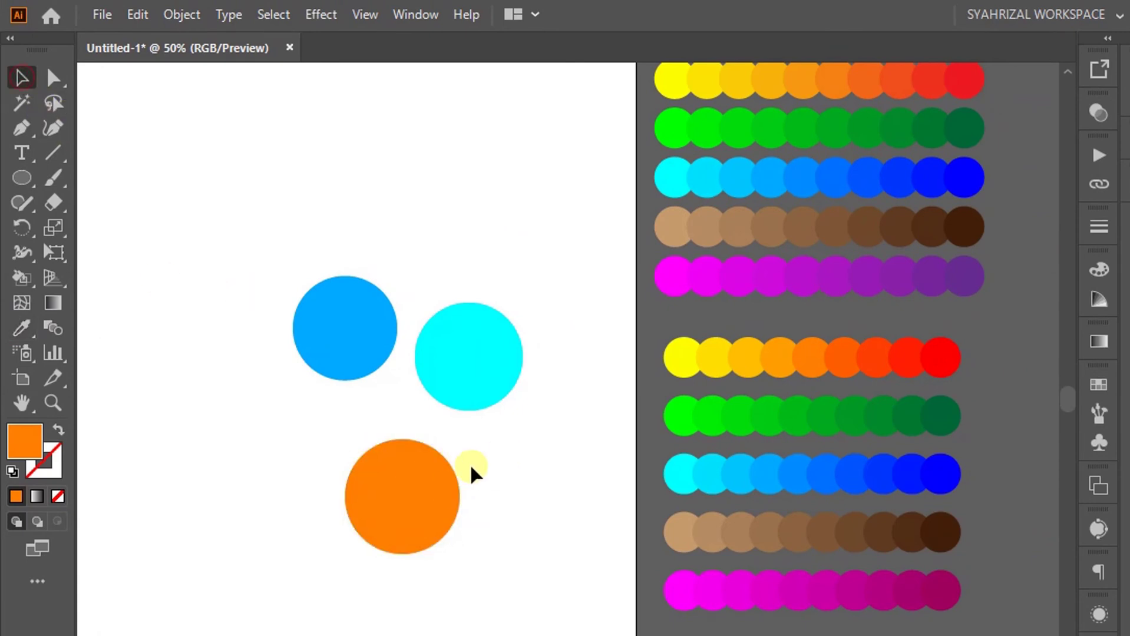
left_click_drag(506, 453, 280, 522)
left_click(24, 328)
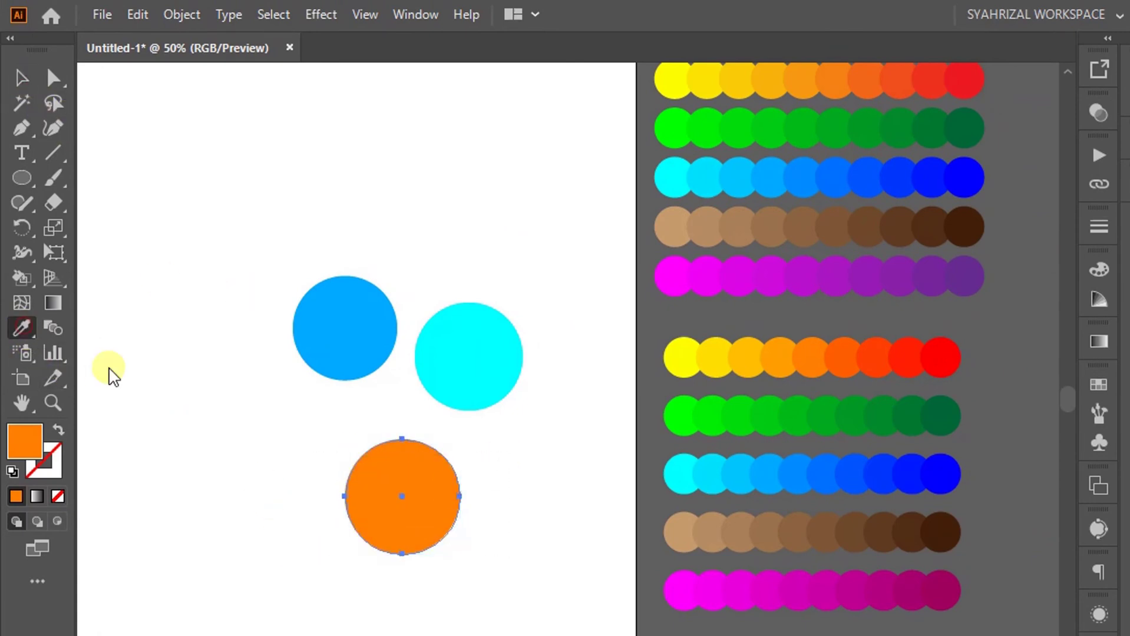
left_click(682, 356)
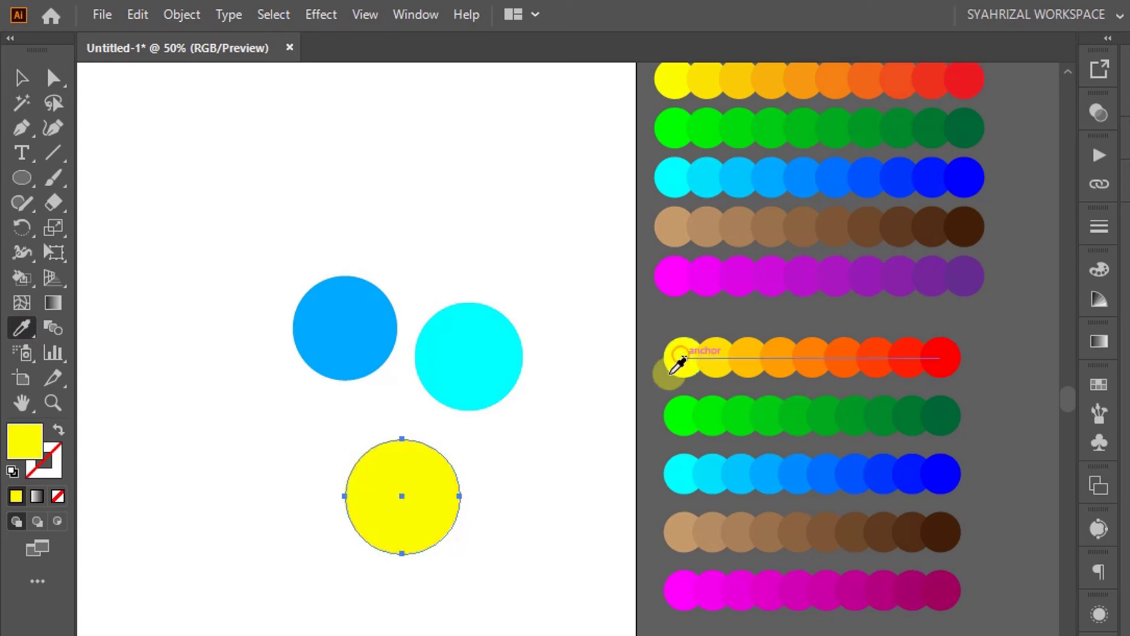
Move the yellow circle up so it overlaps the blue and cyan circles
left_click(22, 78)
left_click(381, 165)
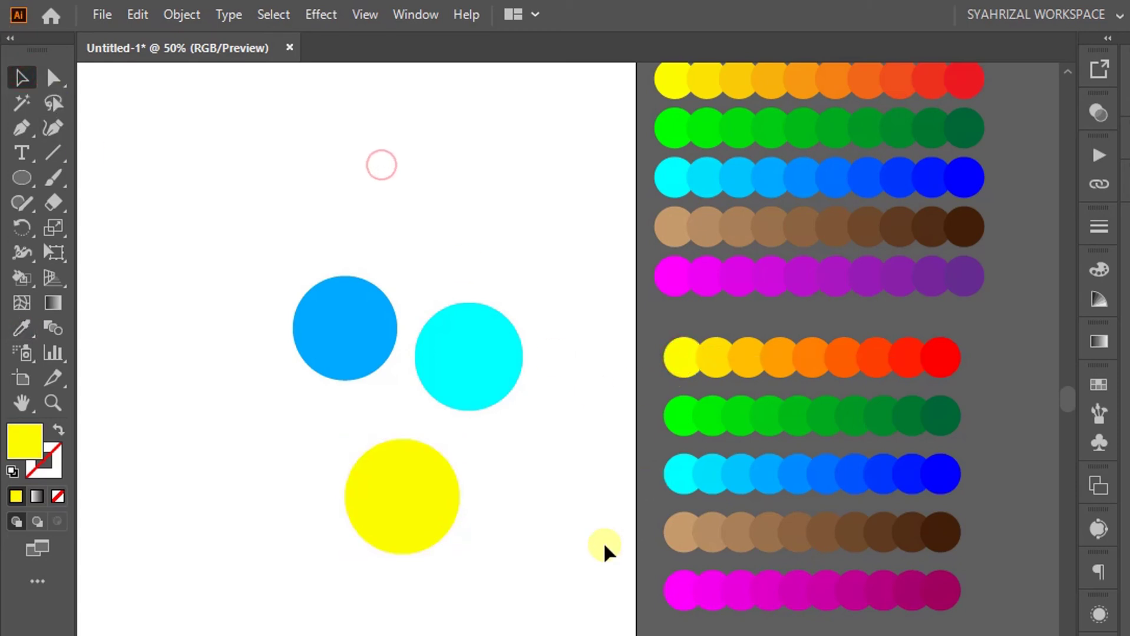
left_click_drag(400, 498, 394, 411)
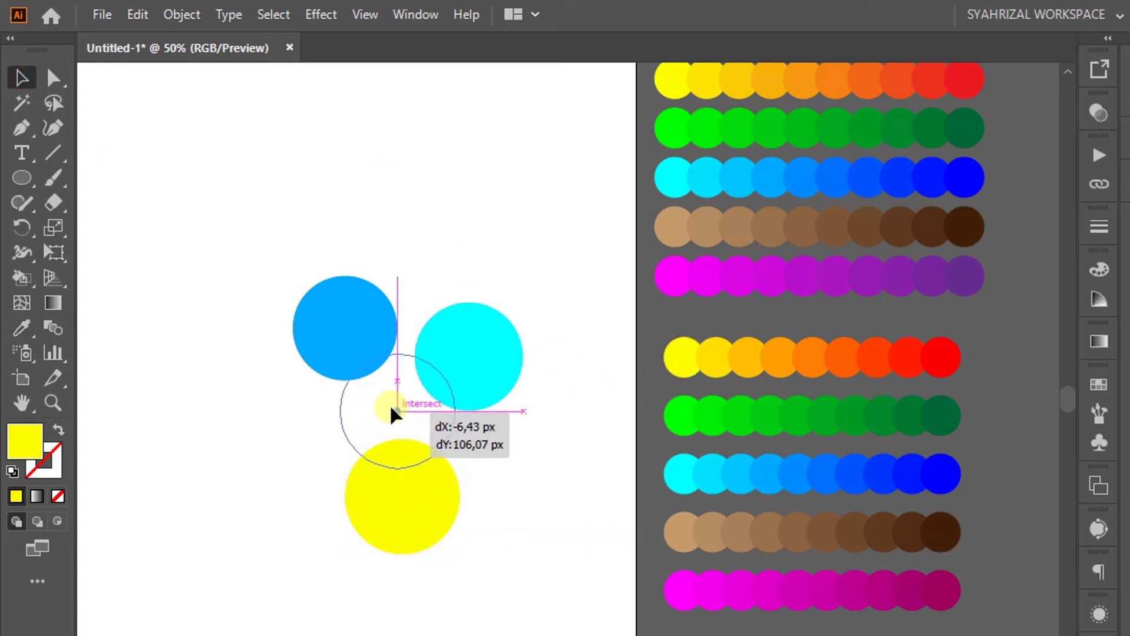
left_click(517, 495)
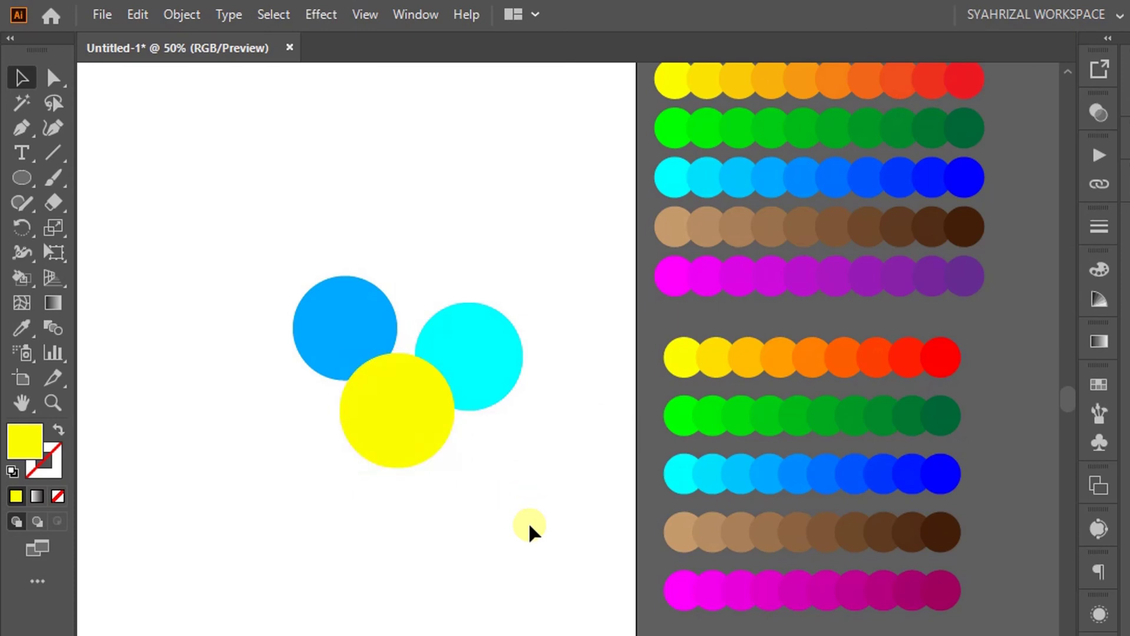